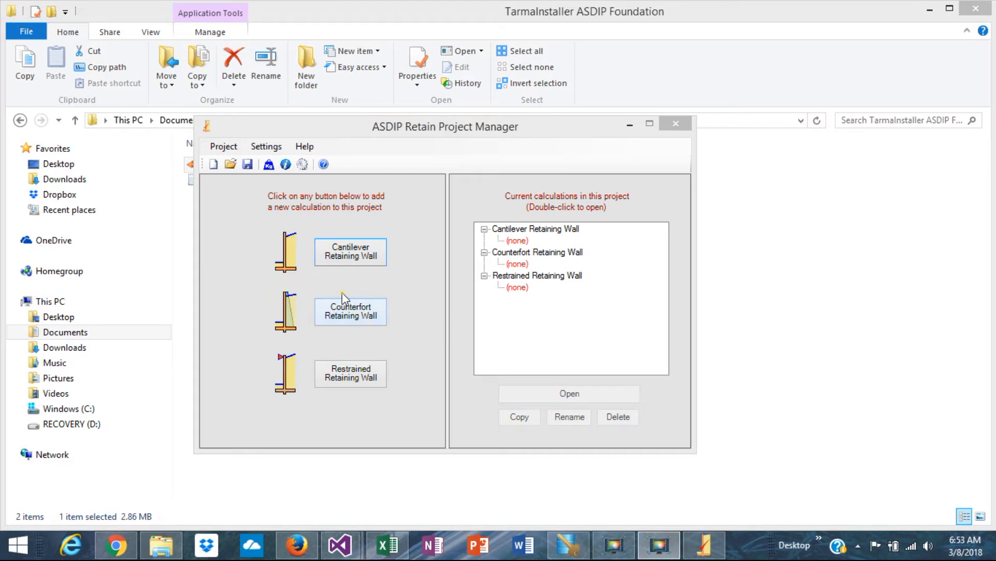
# - Add a cantilever retaining wall calculation named "fgsdf" to the project and open it
pyautogui.click(347, 255)
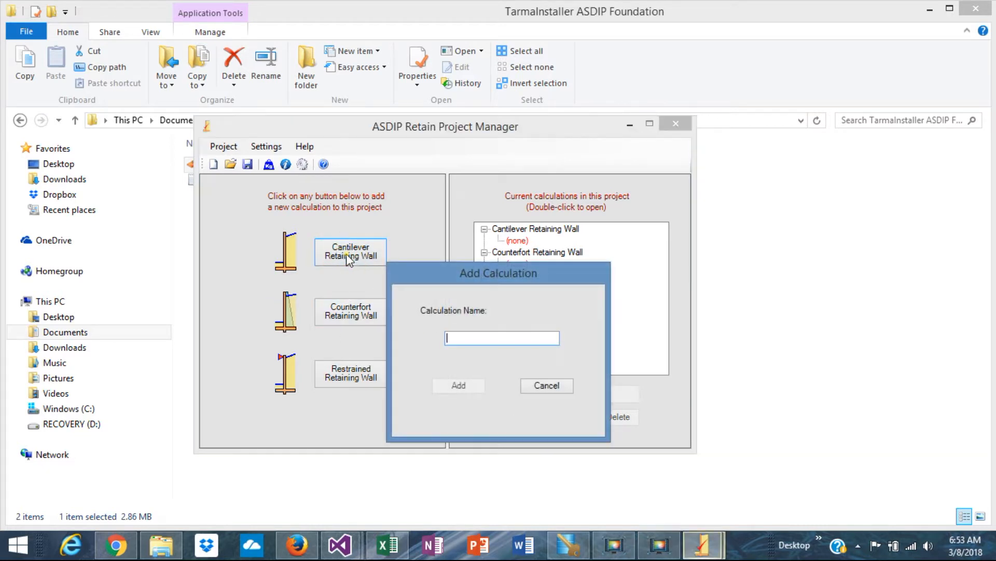
pyautogui.write('fgsdf')
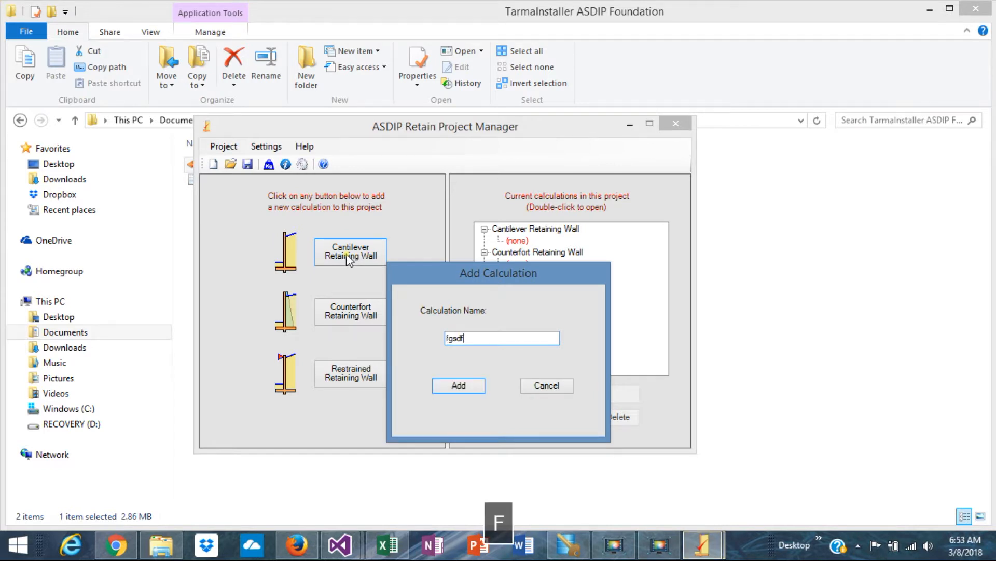
pyautogui.click(458, 387)
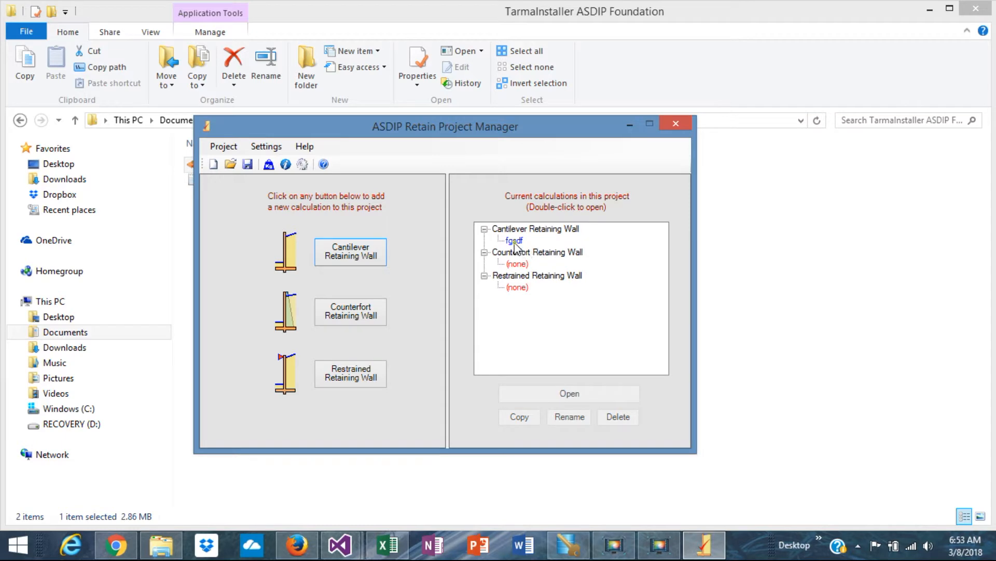
pyautogui.doubleClick(514, 240)
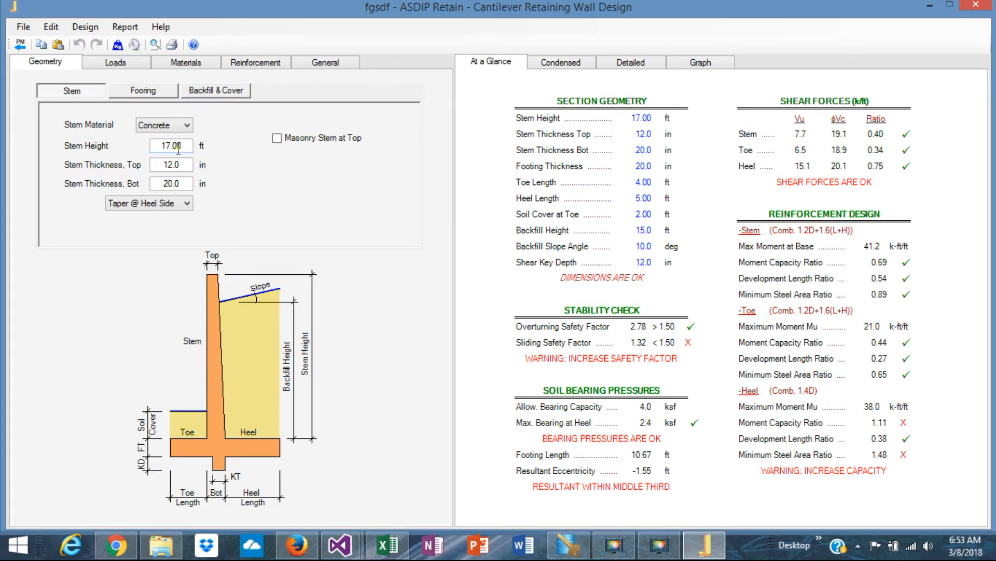
# - Review the wall's geometry, backfill load, material and reinforcement input settings, including the bearing soil and shear key
pyautogui.click(151, 93)
pyautogui.click(70, 94)
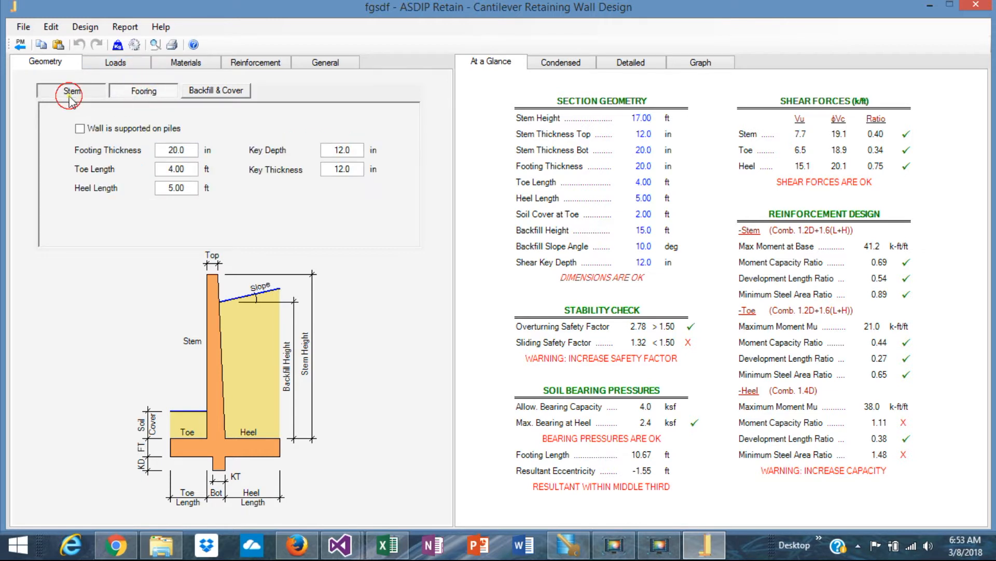
pyautogui.click(212, 92)
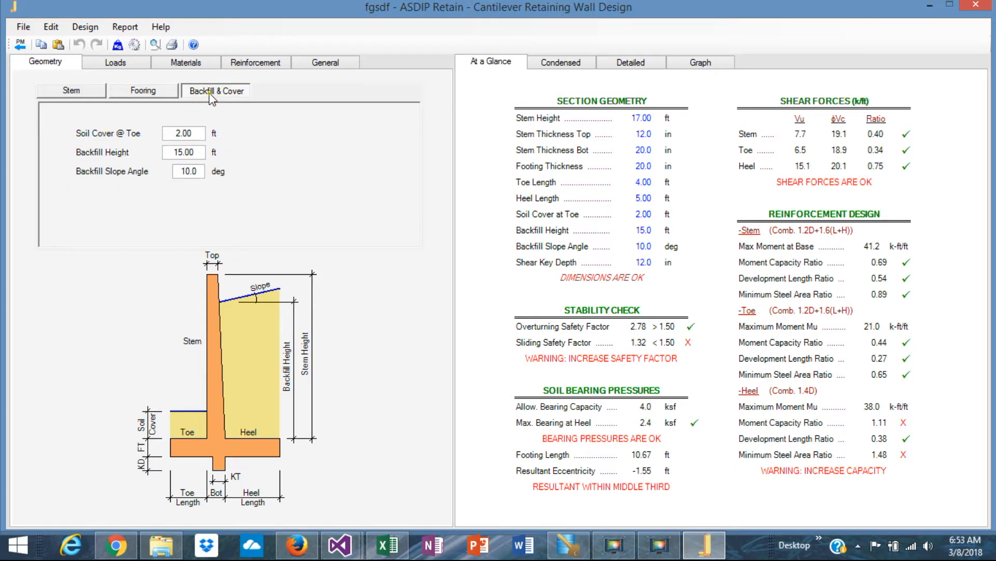
pyautogui.click(138, 92)
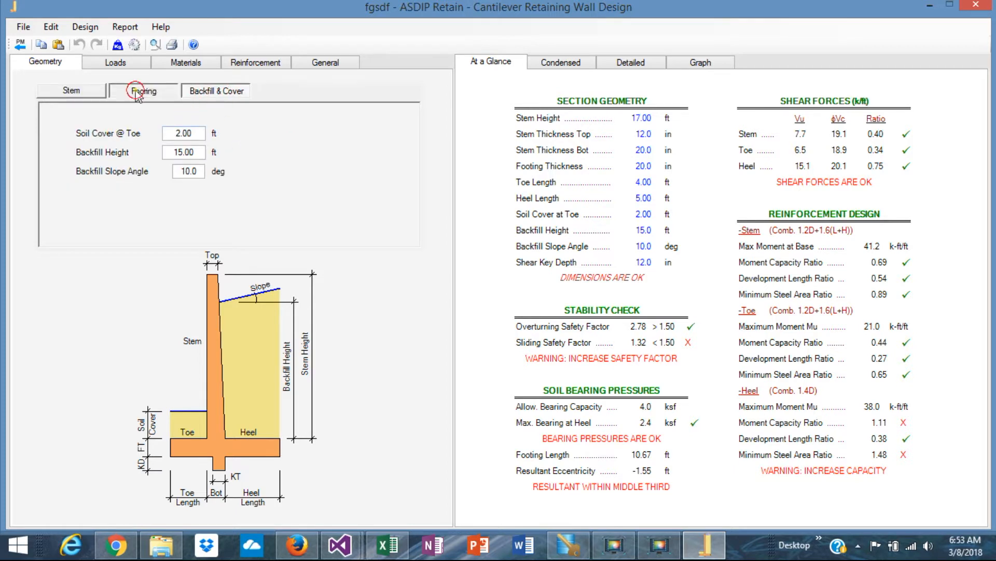
pyautogui.click(116, 64)
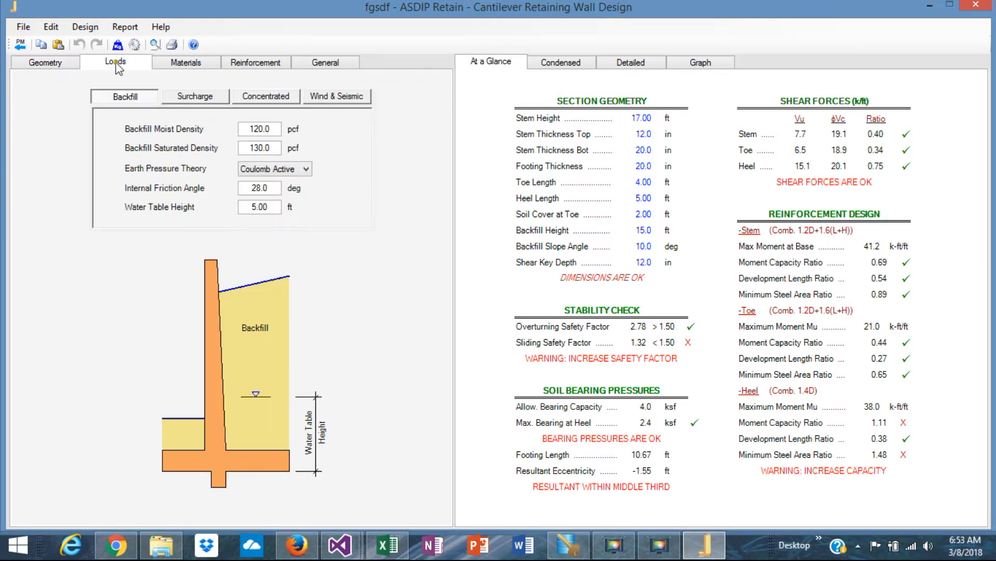
pyautogui.click(182, 63)
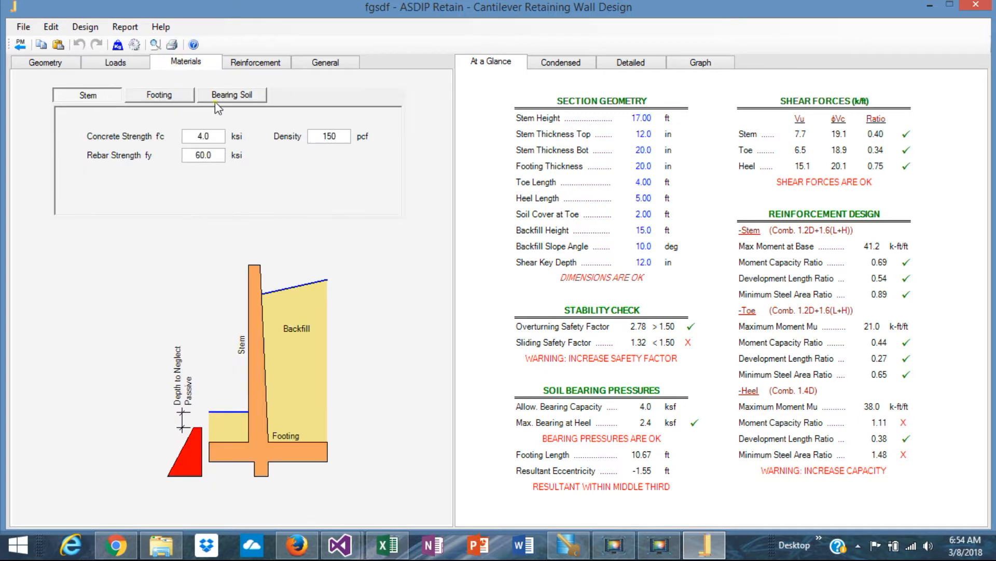
pyautogui.click(159, 99)
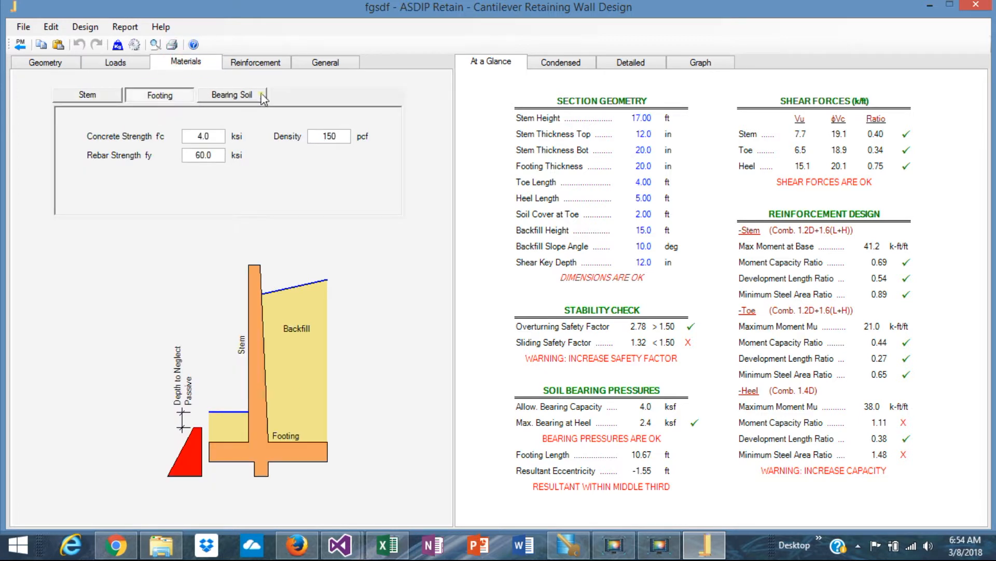
pyautogui.click(230, 97)
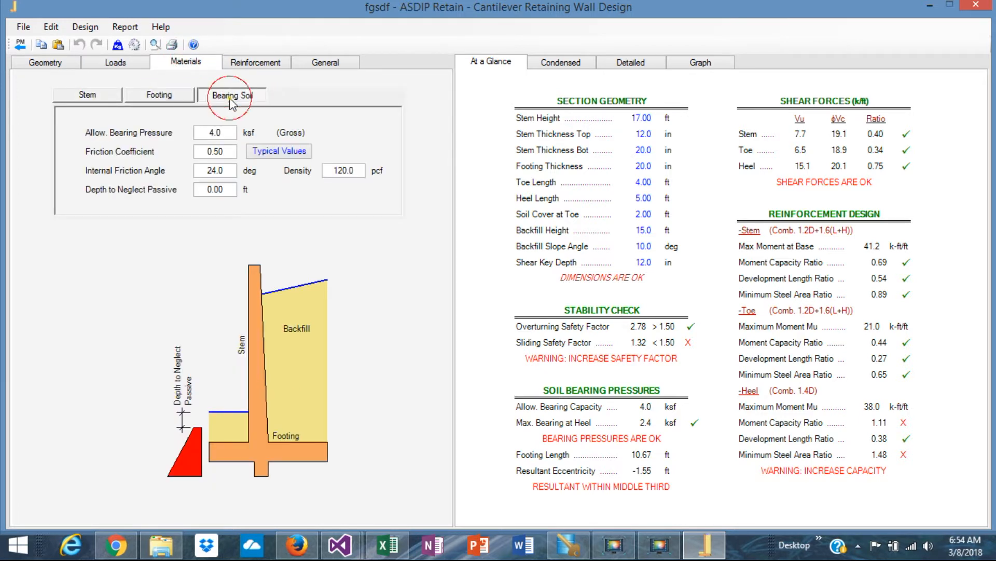
pyautogui.click(266, 65)
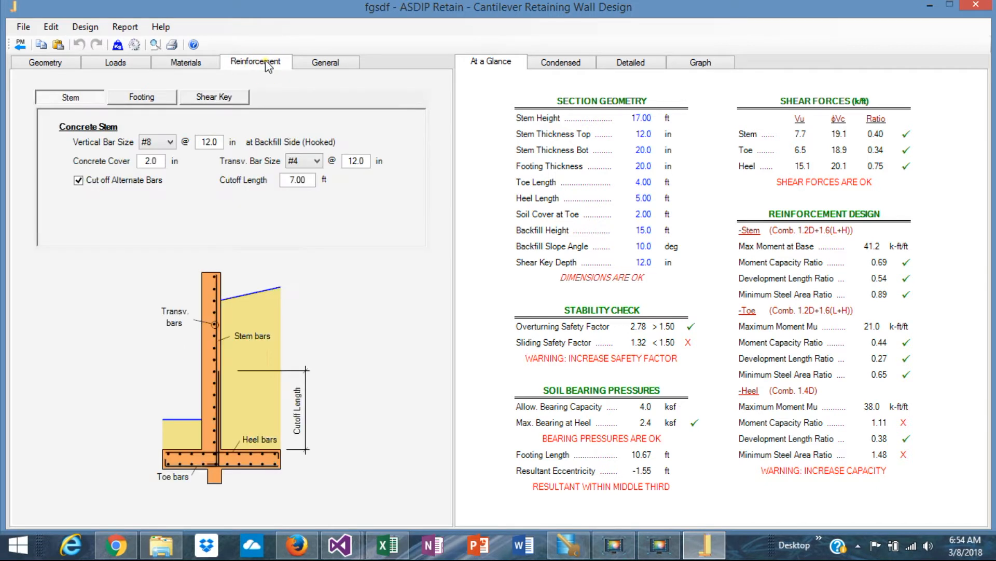
pyautogui.click(149, 102)
pyautogui.click(229, 100)
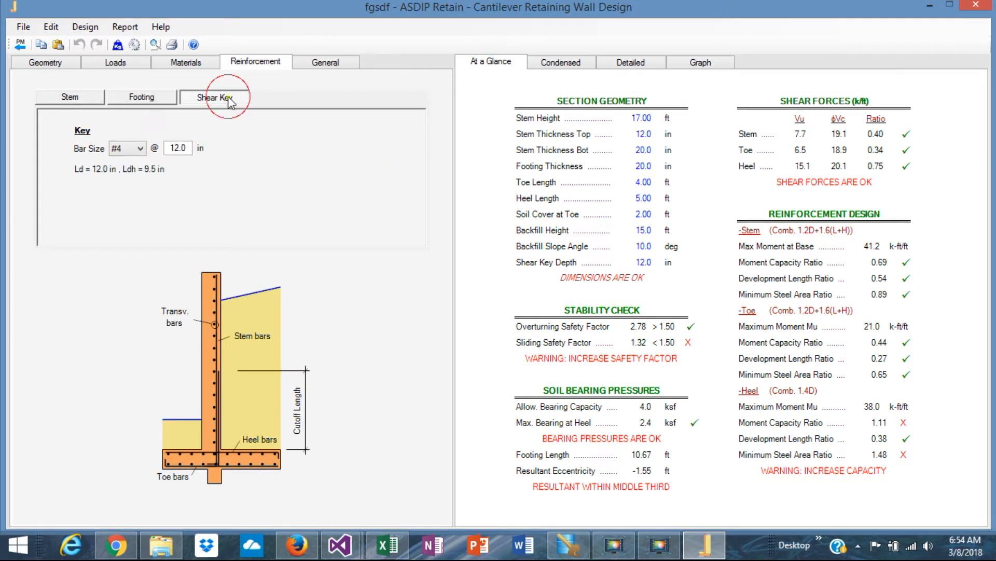
pyautogui.click(61, 63)
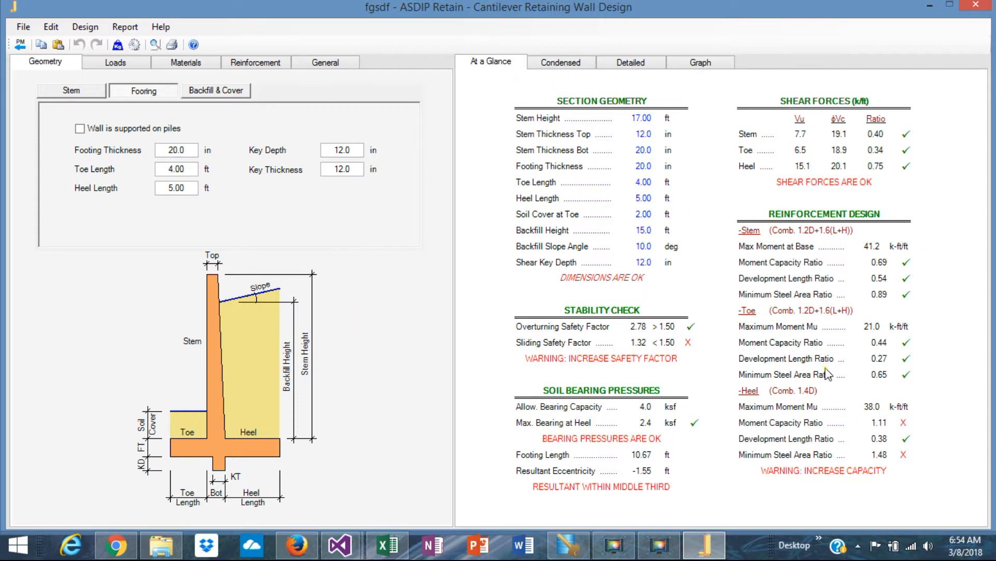
# - Examine the condensed results and the detailed step-by-step calculations for stability, sliding, stem, heel and toe design
pyautogui.click(569, 64)
pyautogui.scroll(-10, 677, 270)
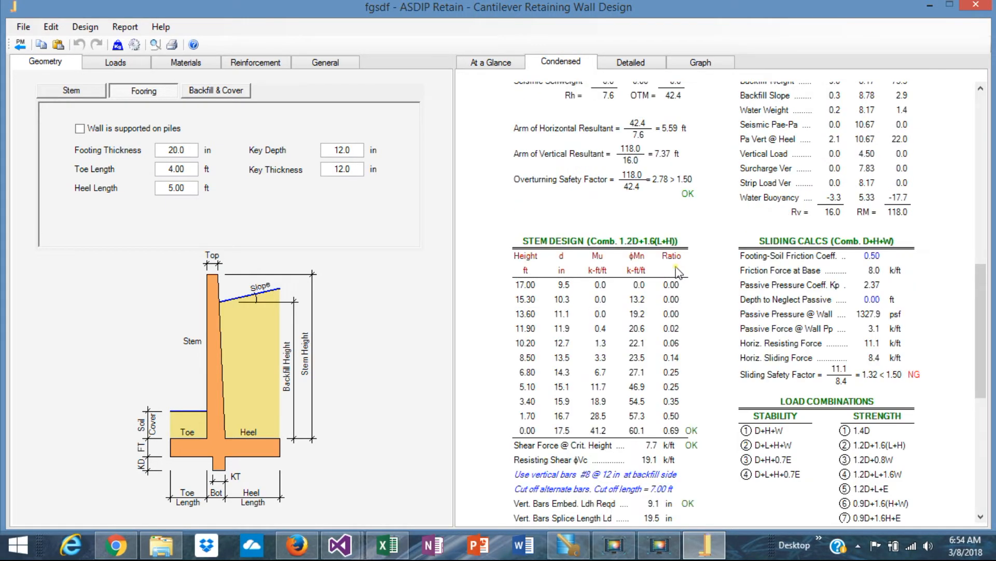
pyautogui.scroll(-8, 678, 269)
pyautogui.scroll(20, 677, 270)
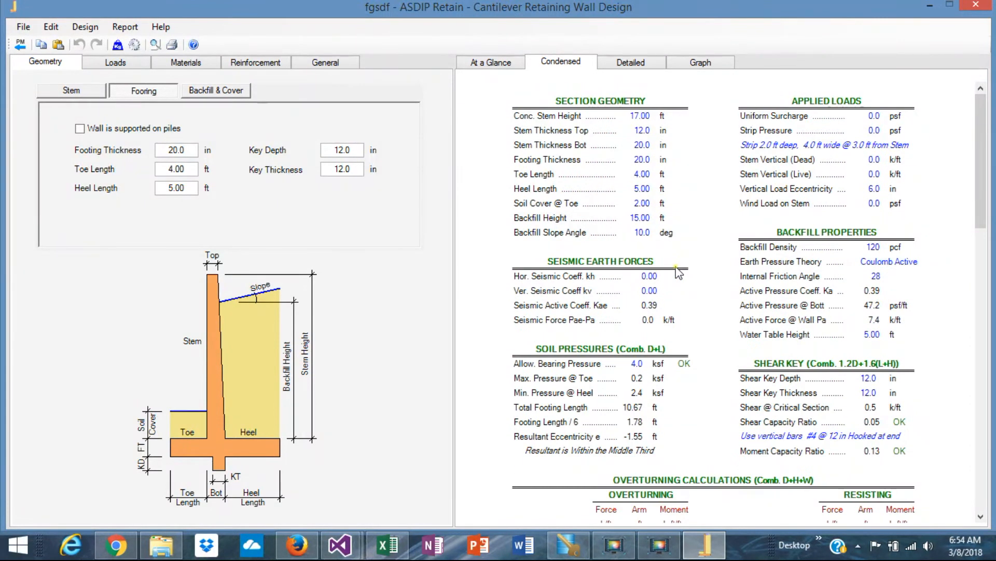
pyautogui.click(625, 66)
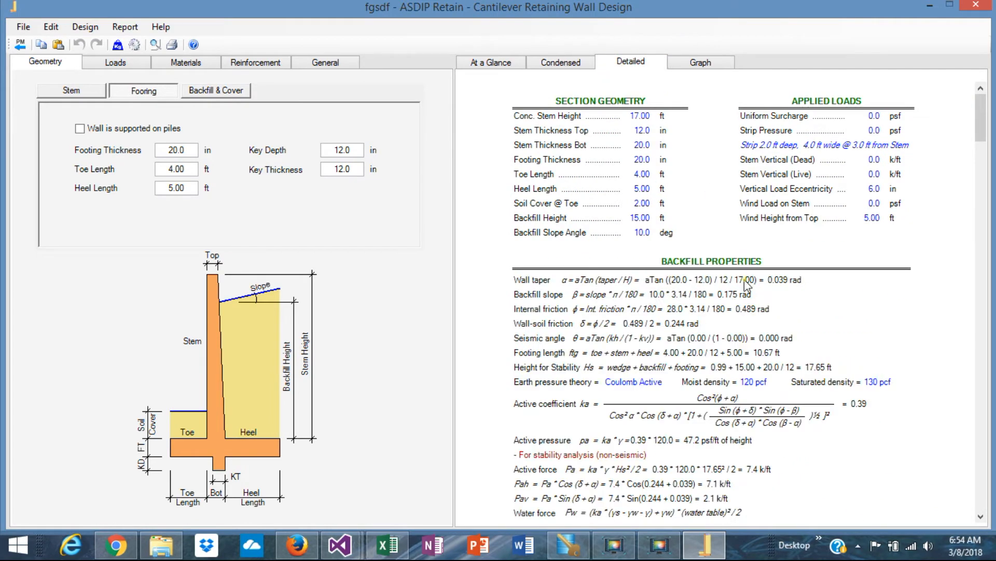
pyautogui.scroll(-20, 746, 285)
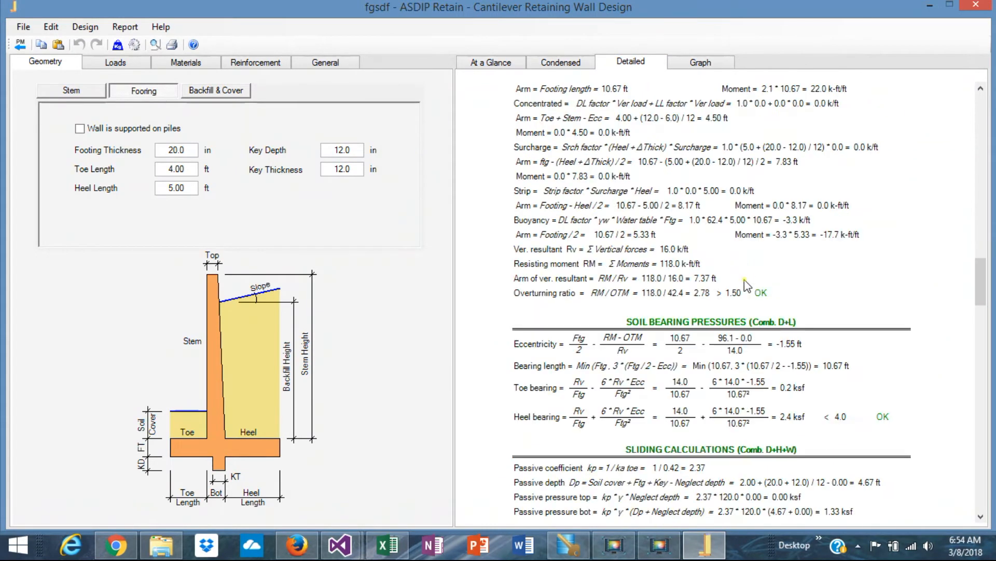
pyautogui.scroll(-4, 746, 285)
pyautogui.scroll(14, 746, 285)
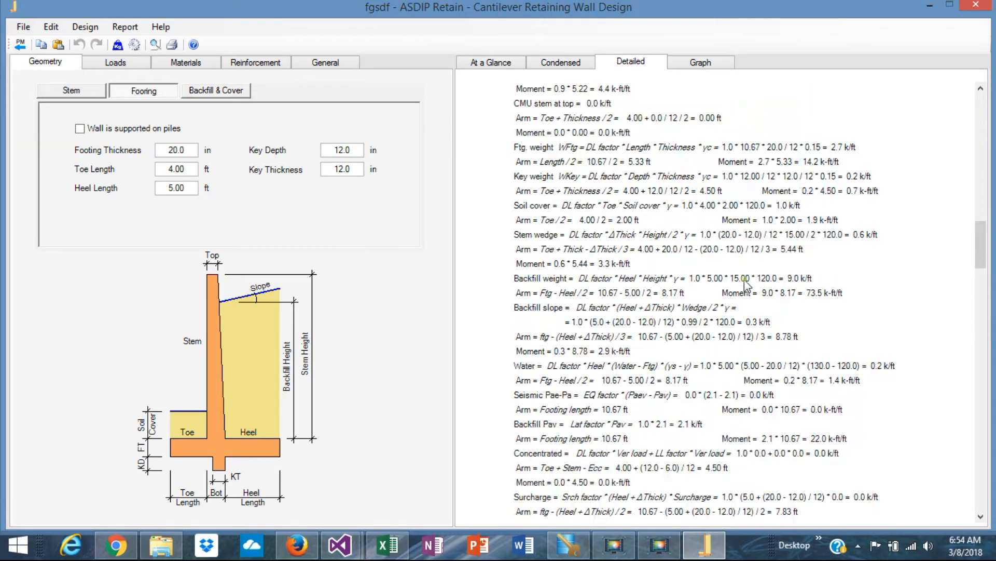
pyautogui.scroll(-20, 747, 286)
pyautogui.scroll(-8, 746, 285)
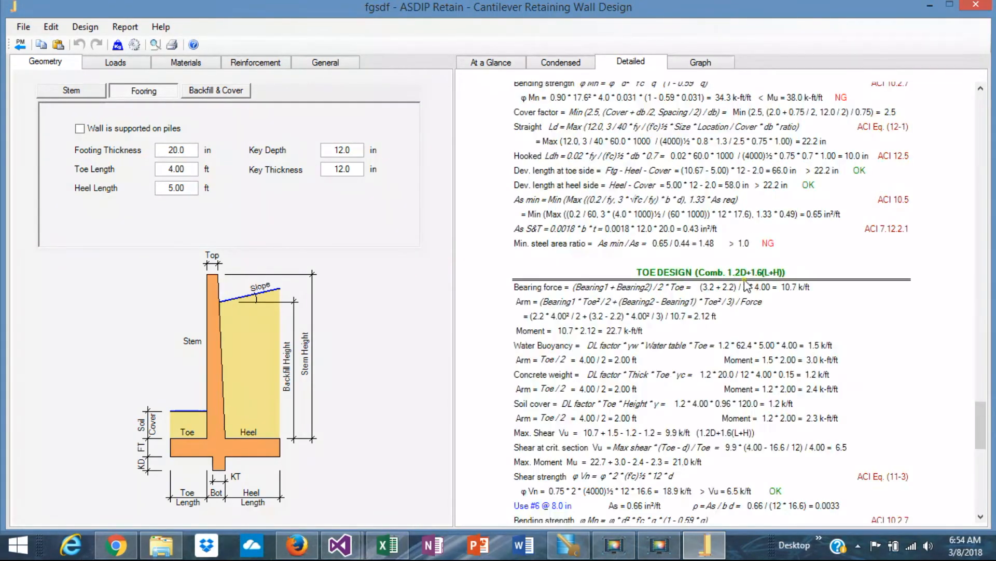
pyautogui.scroll(3, 746, 283)
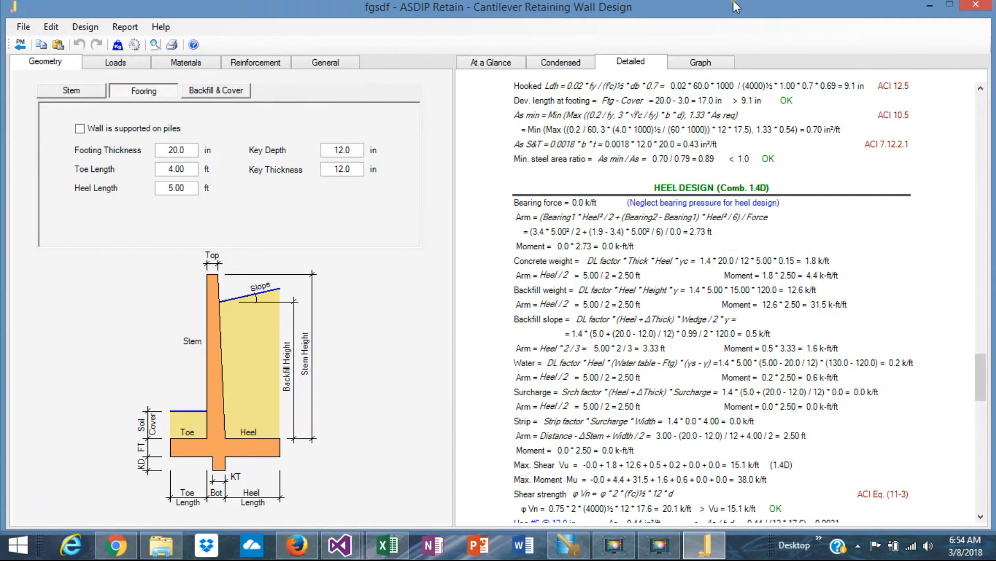
# - Examine the stability, stem, footing and construction graphs, including the load combinations available for the stem
pyautogui.click(701, 63)
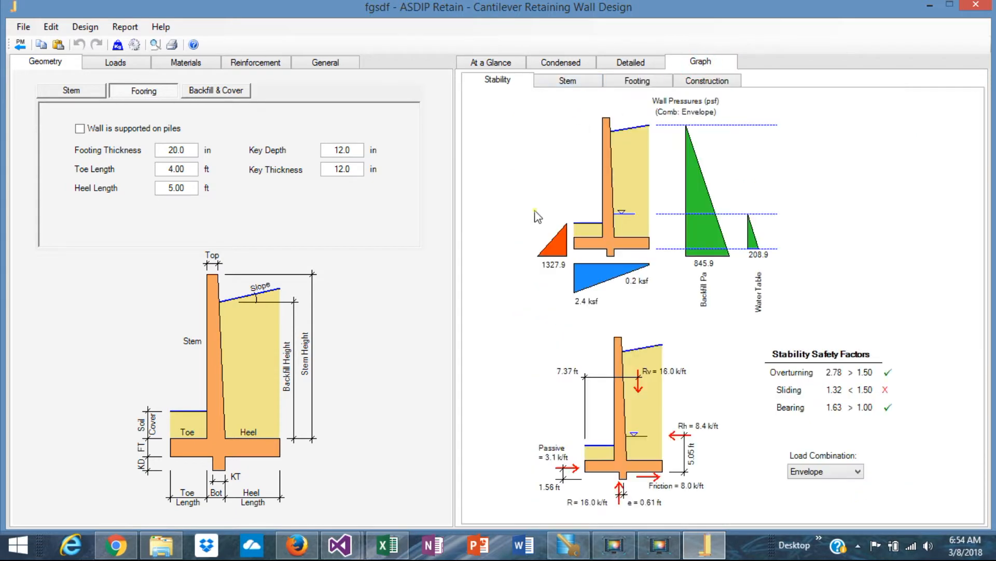
pyautogui.click(589, 81)
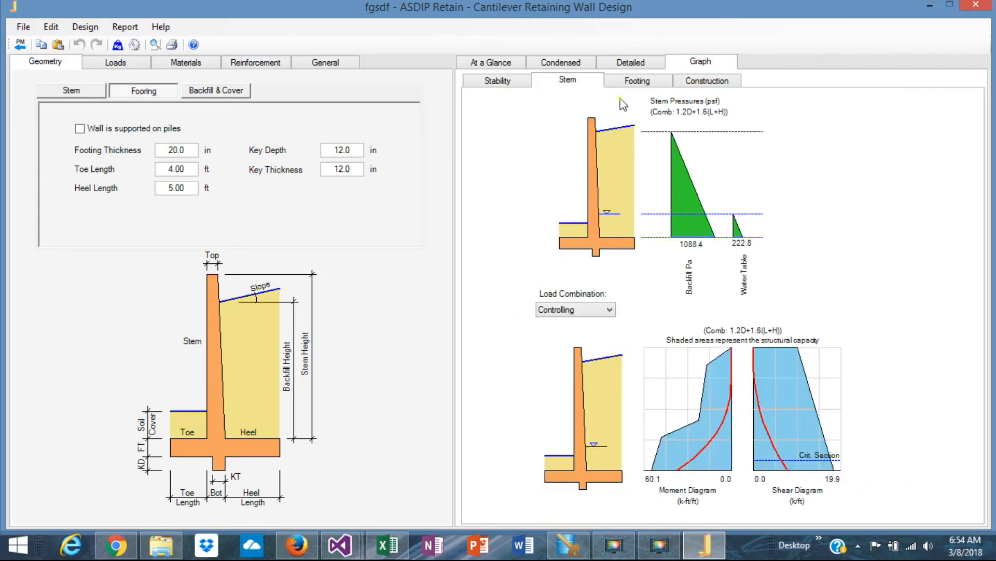
pyautogui.click(628, 83)
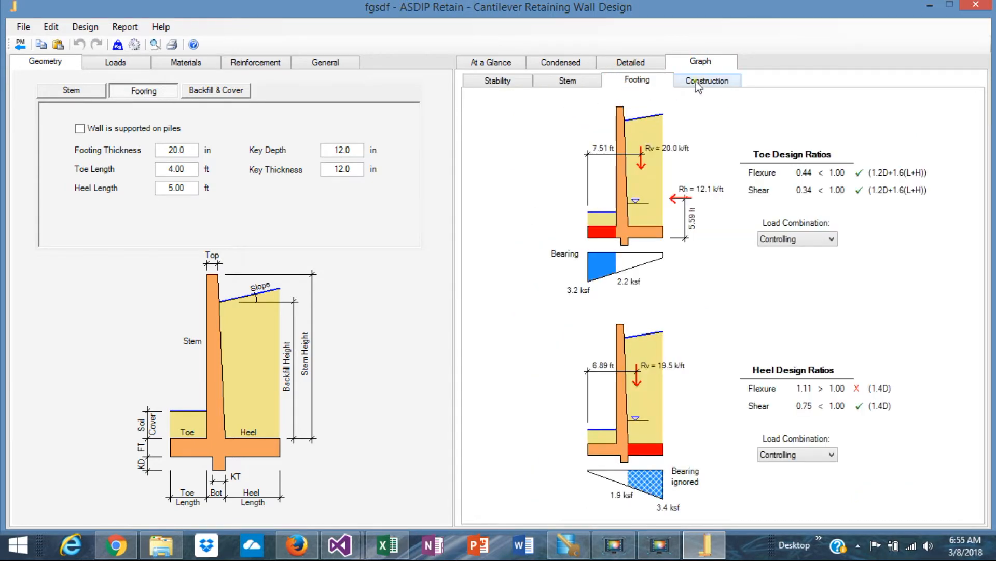
pyautogui.click(707, 82)
pyautogui.click(498, 83)
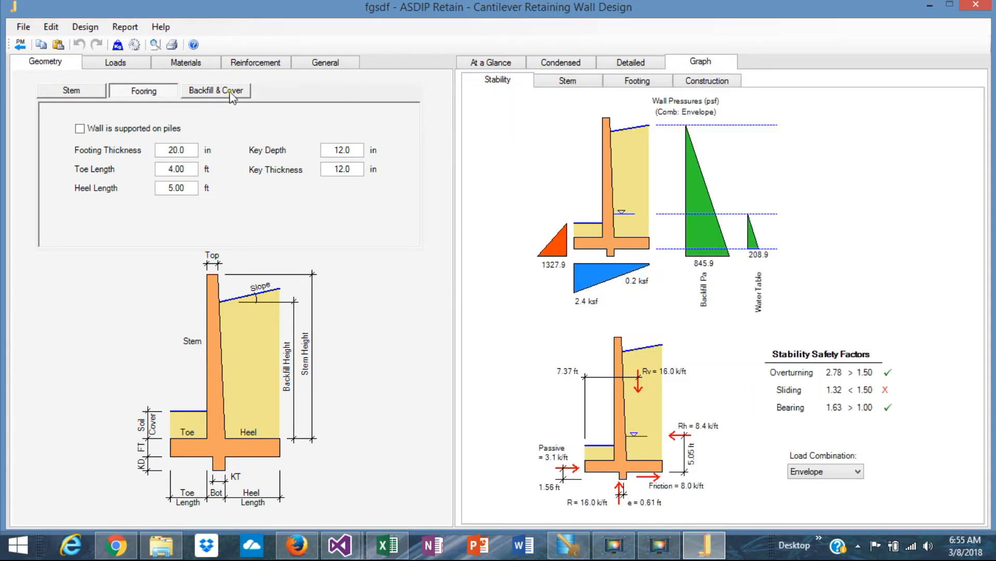
pyautogui.click(68, 92)
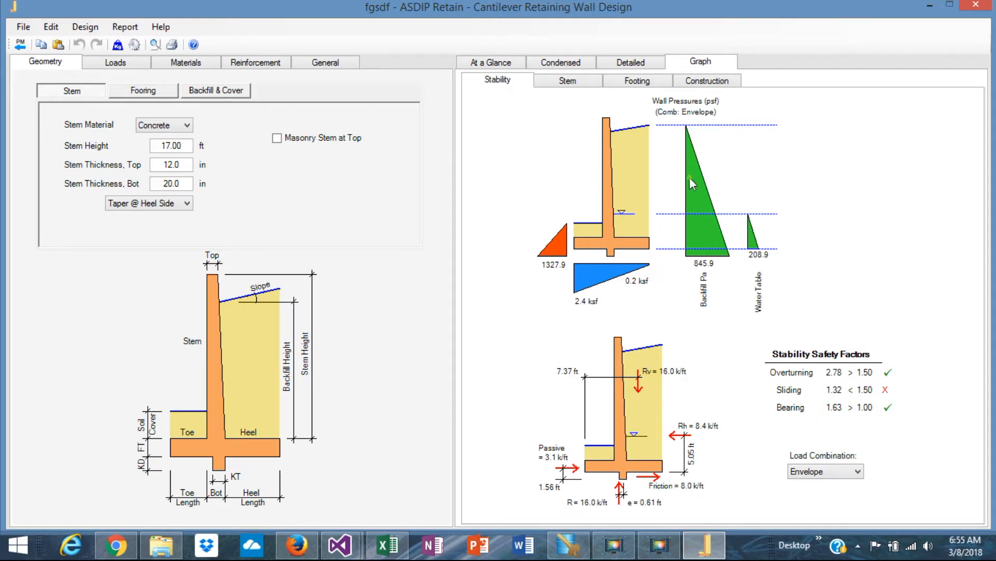
pyautogui.hotkey('ctrl', 'Tab')
pyautogui.click(610, 311)
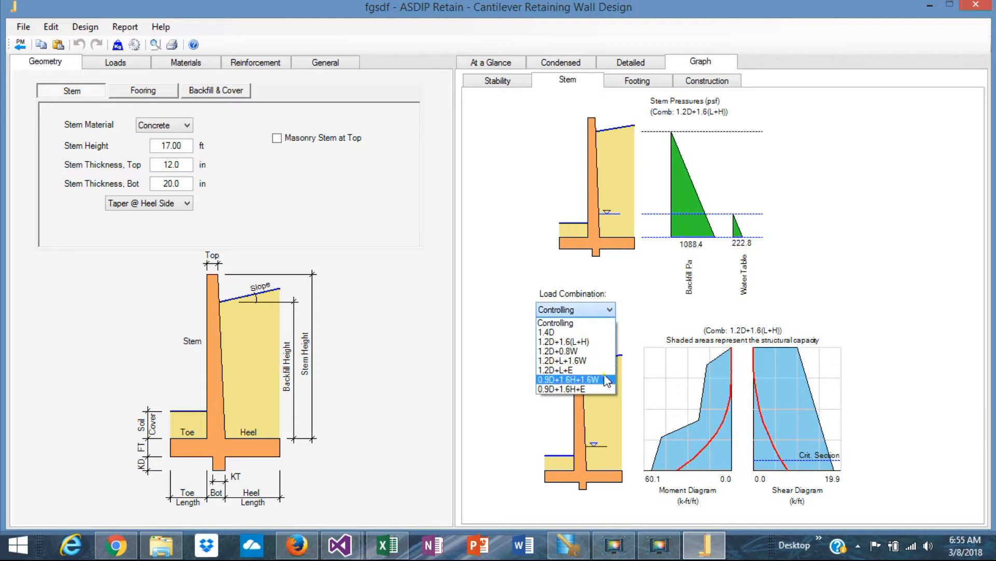
pyautogui.click(649, 280)
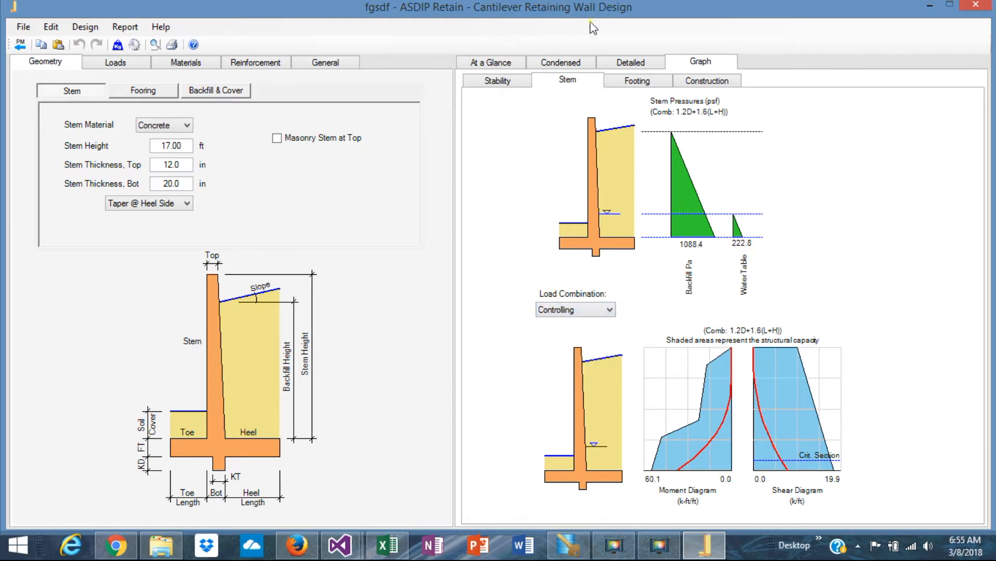
pyautogui.click(637, 82)
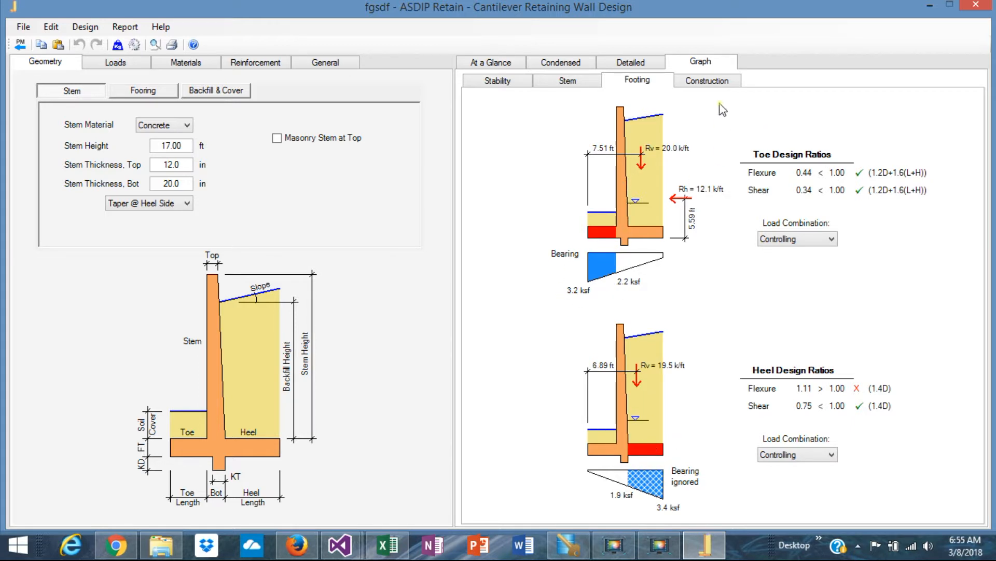
pyautogui.click(705, 81)
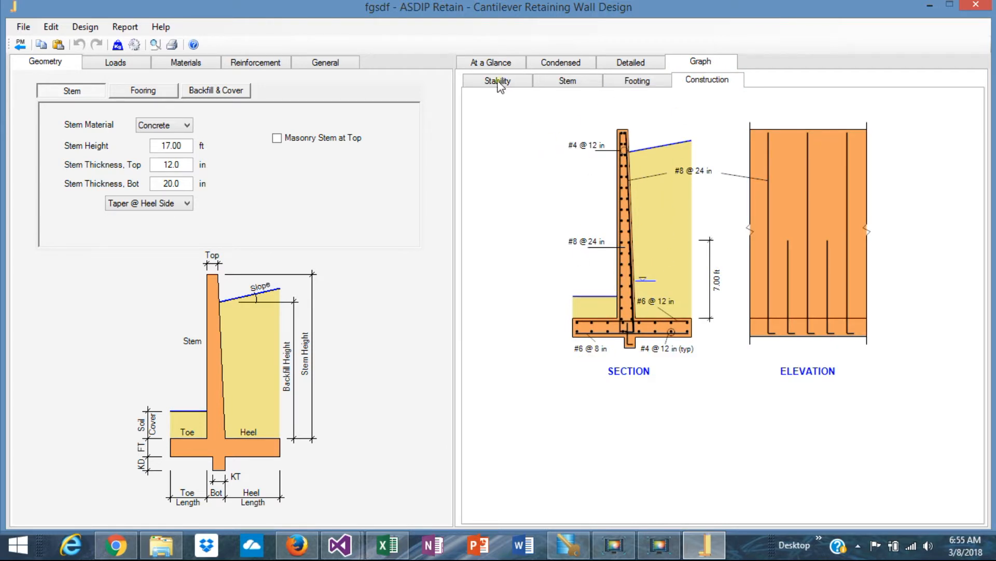
pyautogui.click(497, 82)
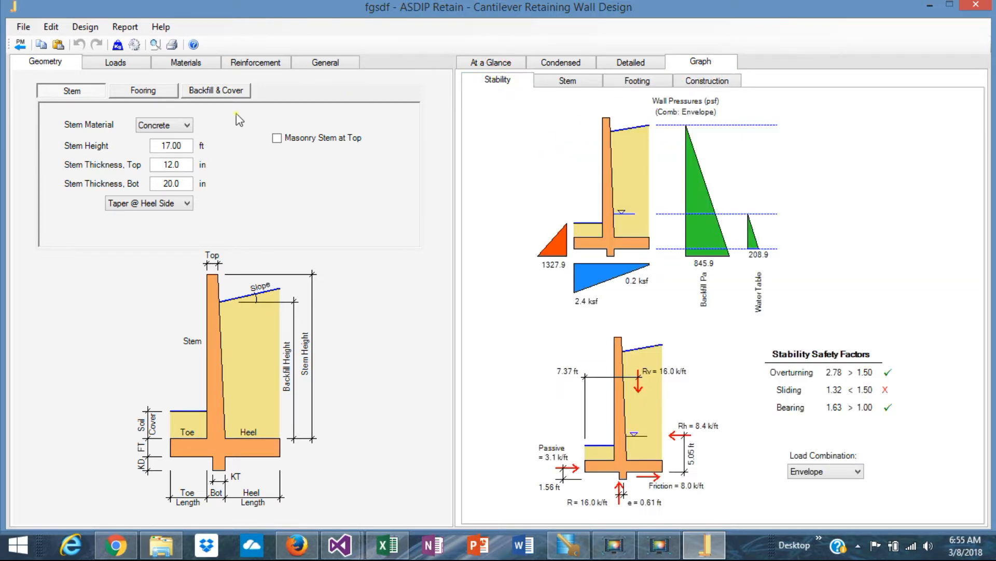
# - Set the retaining wall's footing to be supported on piles
pyautogui.click(143, 94)
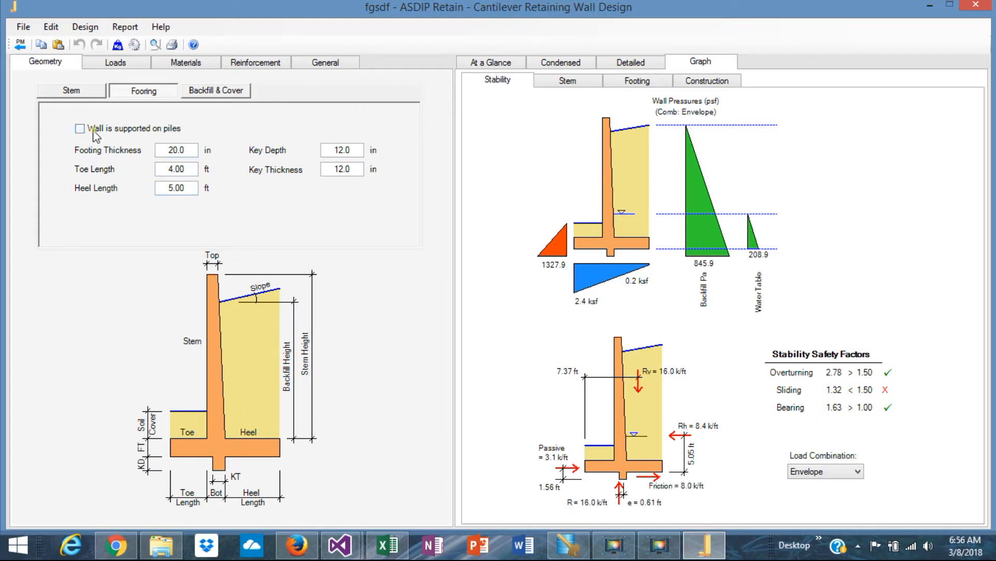
pyautogui.click(76, 91)
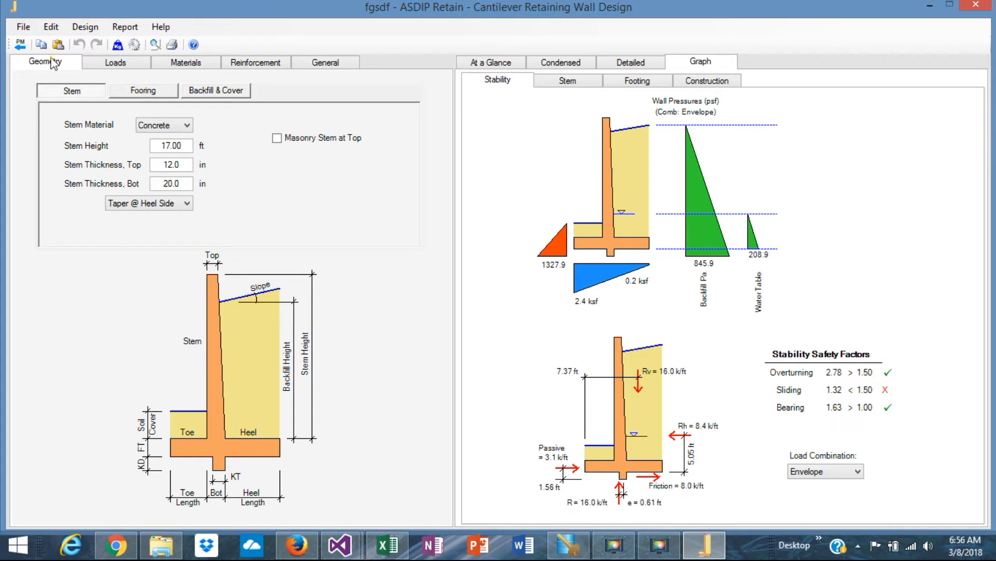
pyautogui.click(139, 95)
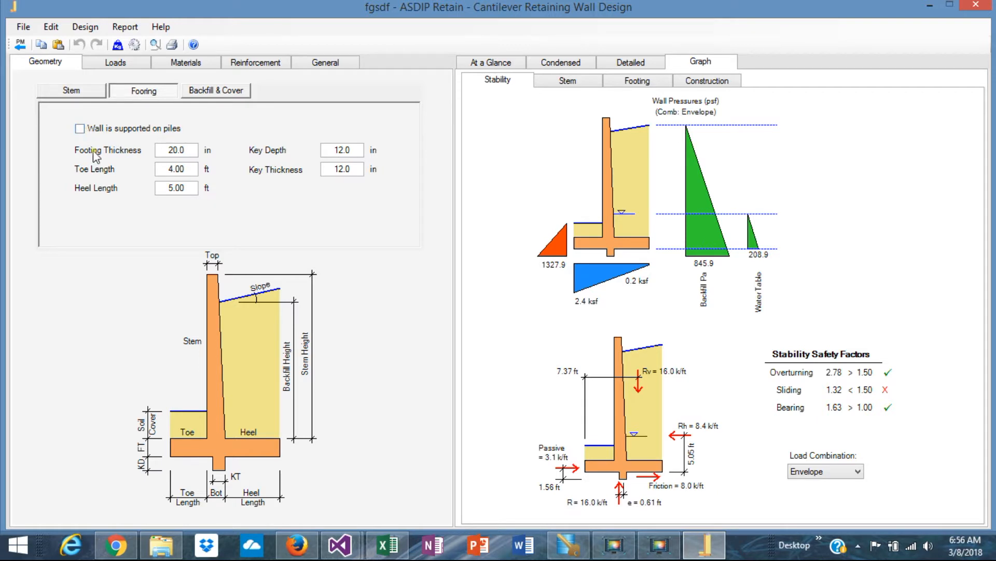
pyautogui.click(80, 129)
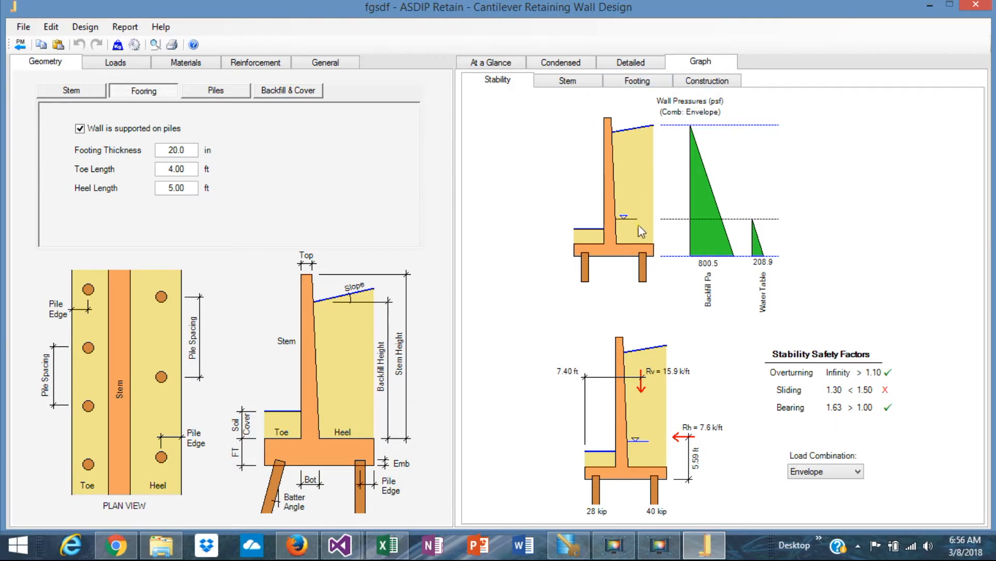
# - Review the detailed and condensed results for the pile-supported wall and return to its stability graph
pyautogui.click(493, 69)
pyautogui.click(567, 65)
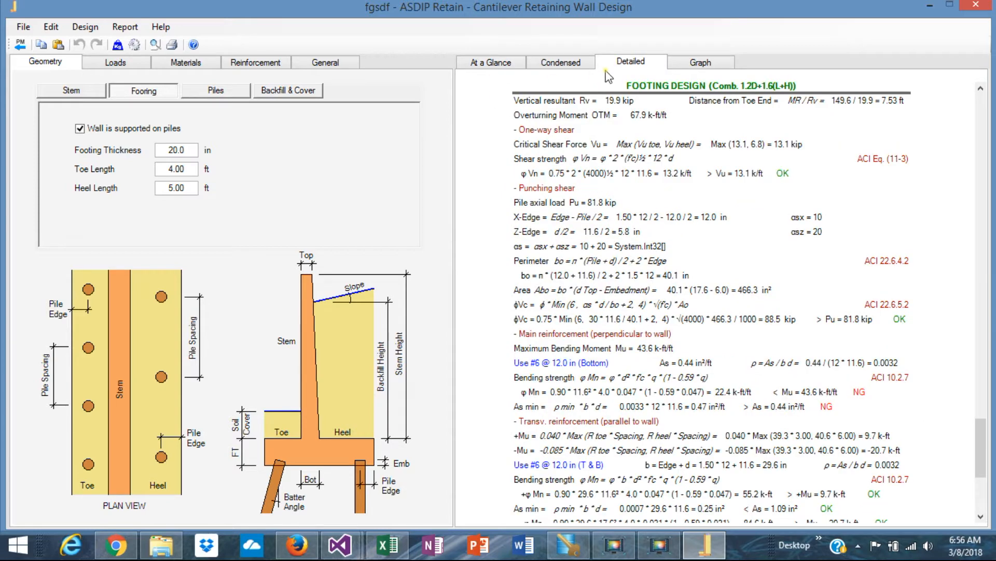
pyautogui.click(575, 66)
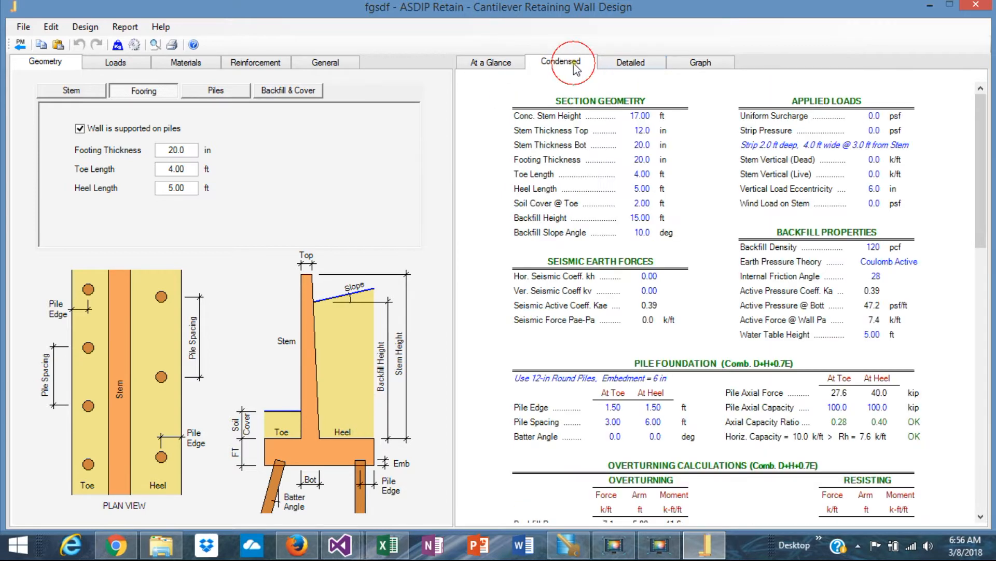
pyautogui.click(708, 63)
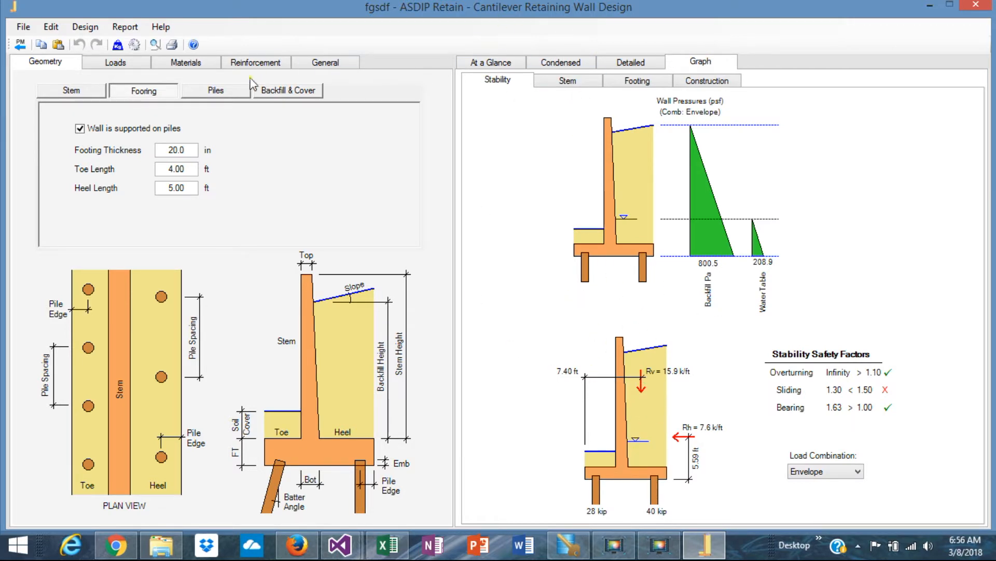
# - Try the Square and Steel HP pile types for the footing and return the pile type to Round
pyautogui.click(227, 93)
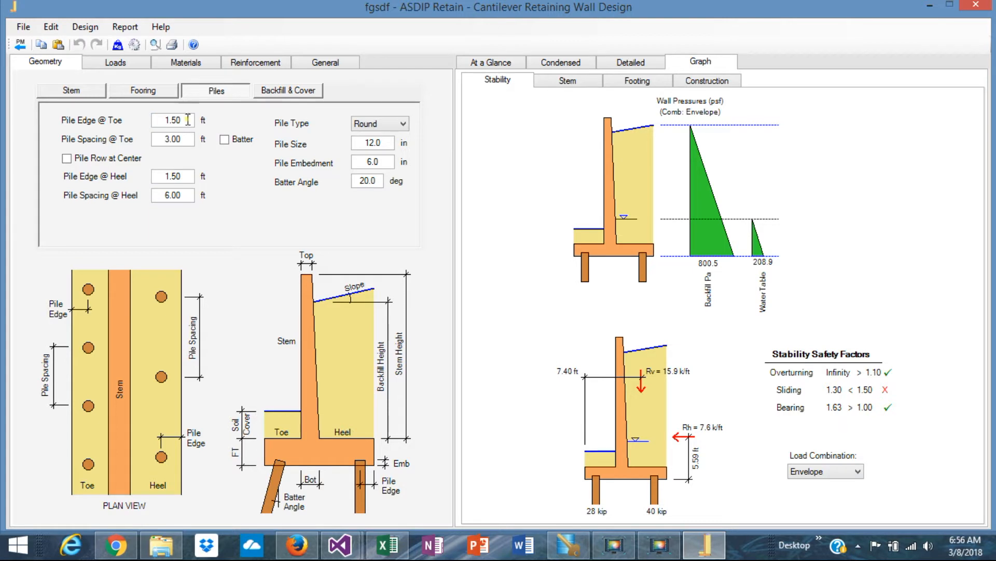
pyautogui.click(405, 124)
pyautogui.click(389, 143)
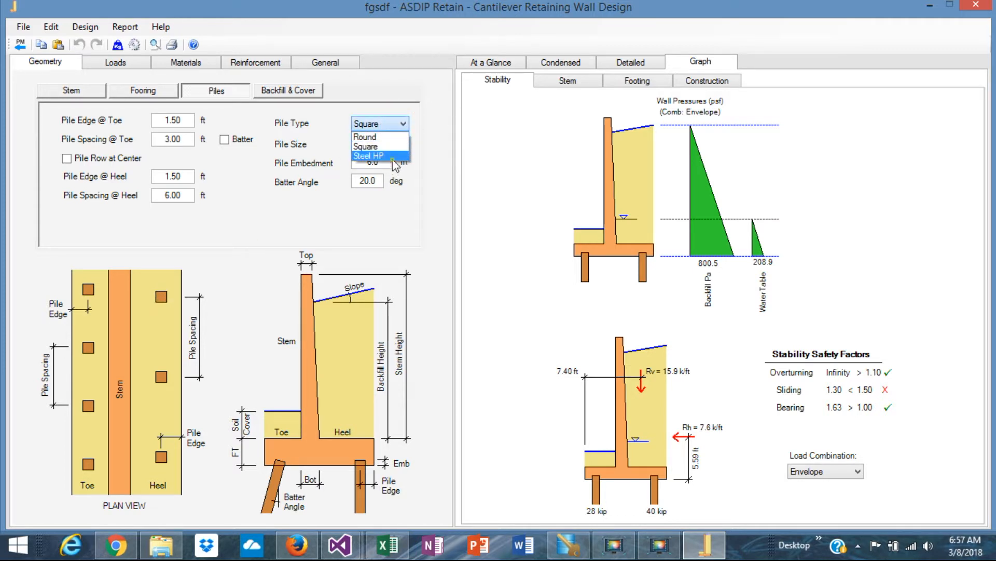
pyautogui.click(393, 157)
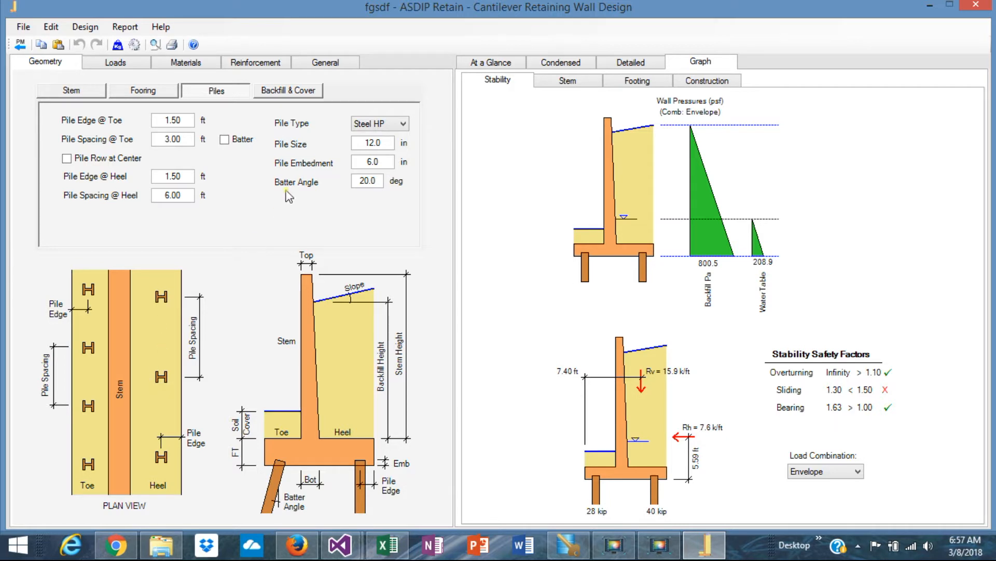
pyautogui.click(403, 123)
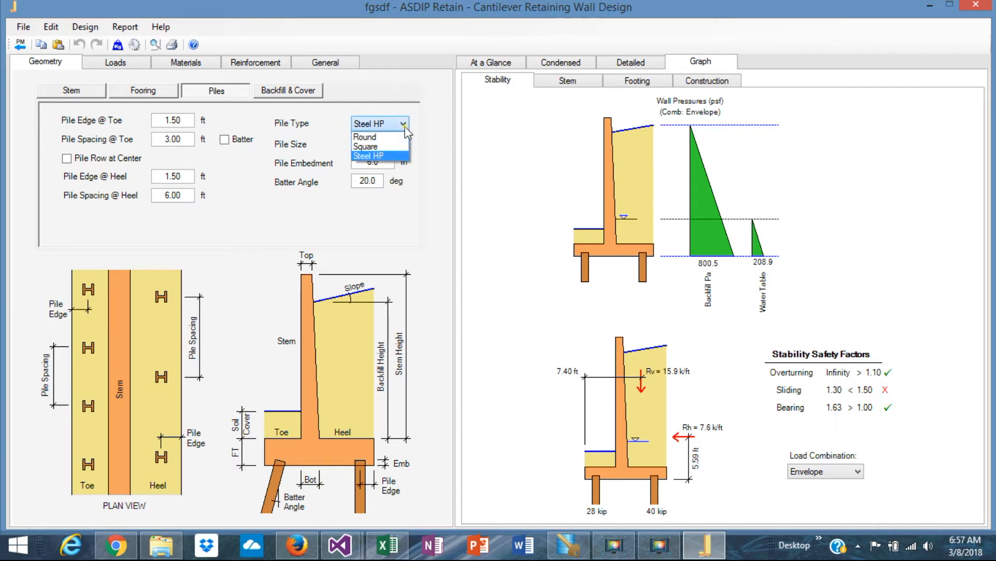
pyautogui.click(374, 139)
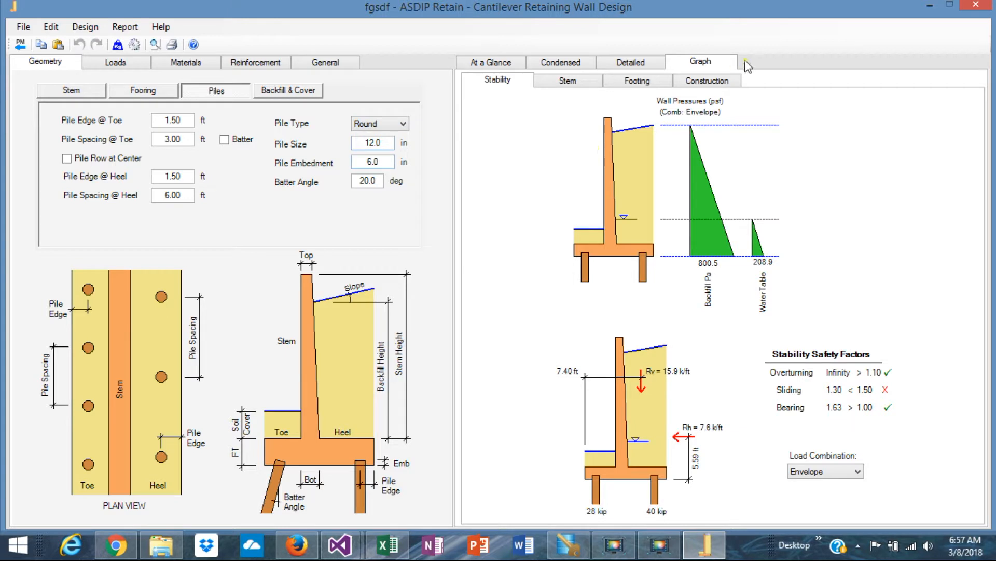
# - Examine the stem graph and the construction drawing of the pile-supported wall, ending on the stability graph
pyautogui.click(567, 83)
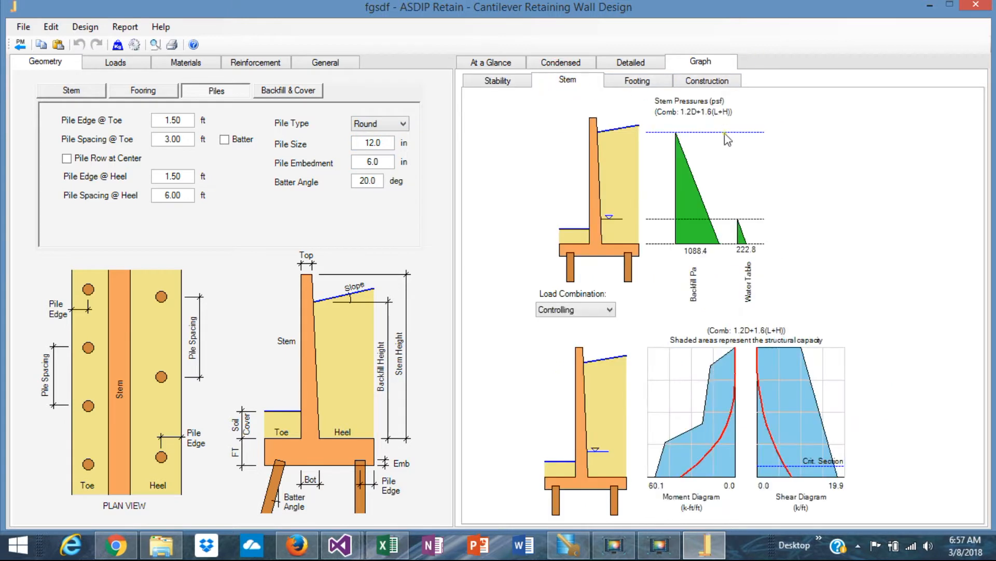
pyautogui.click(703, 83)
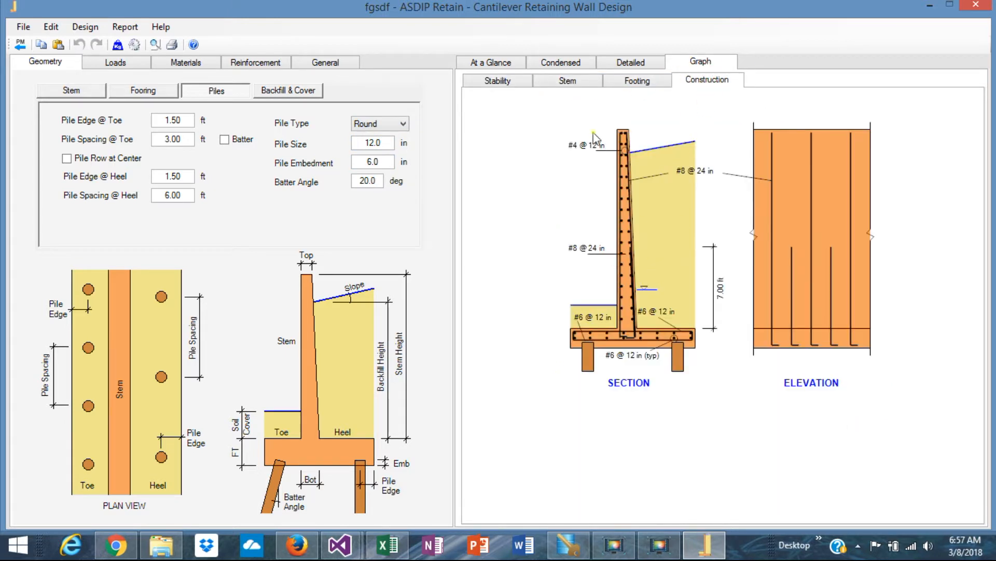
pyautogui.click(498, 83)
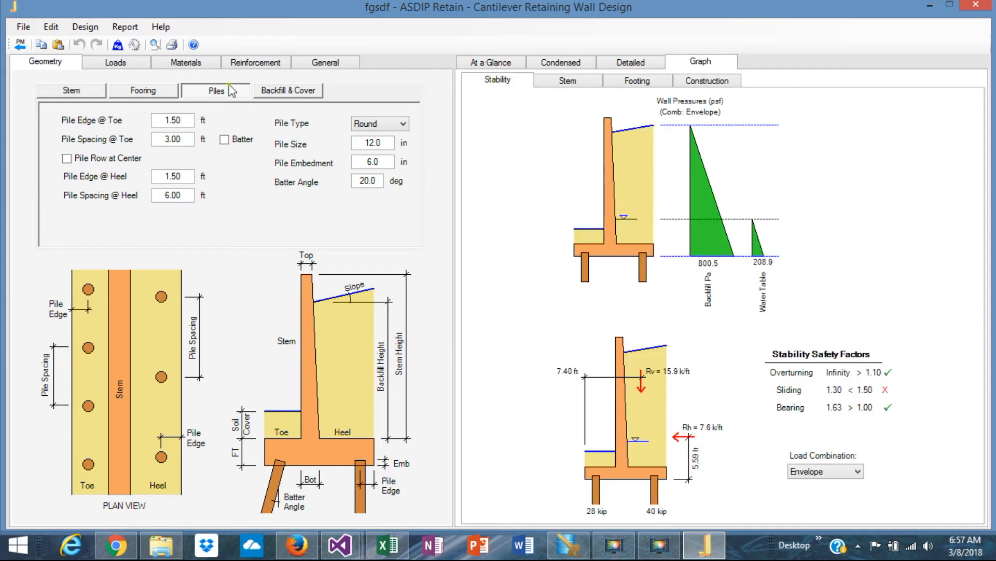
# - Batter the toe piles and add a center pile row that is also battered
pyautogui.click(224, 140)
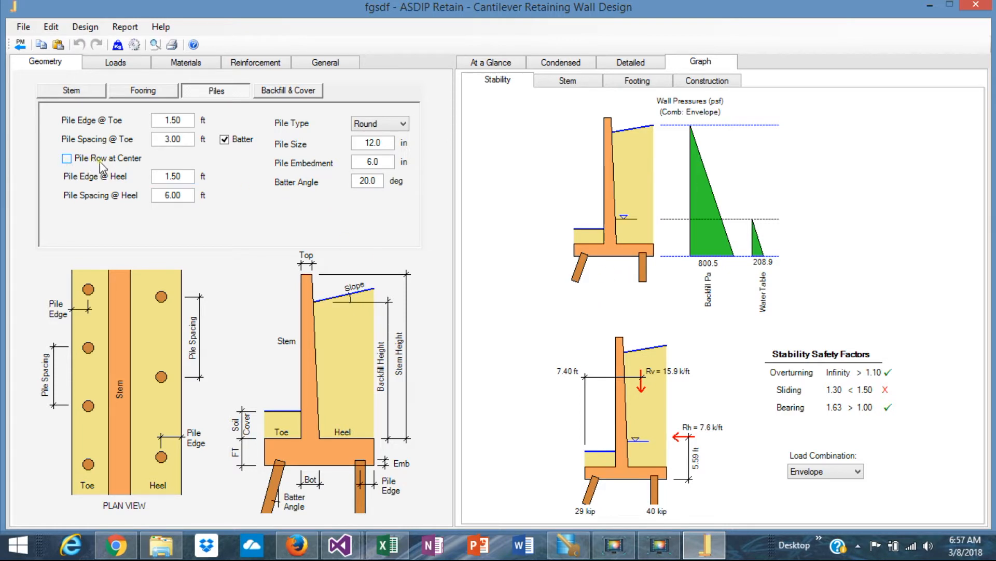
pyautogui.click(67, 159)
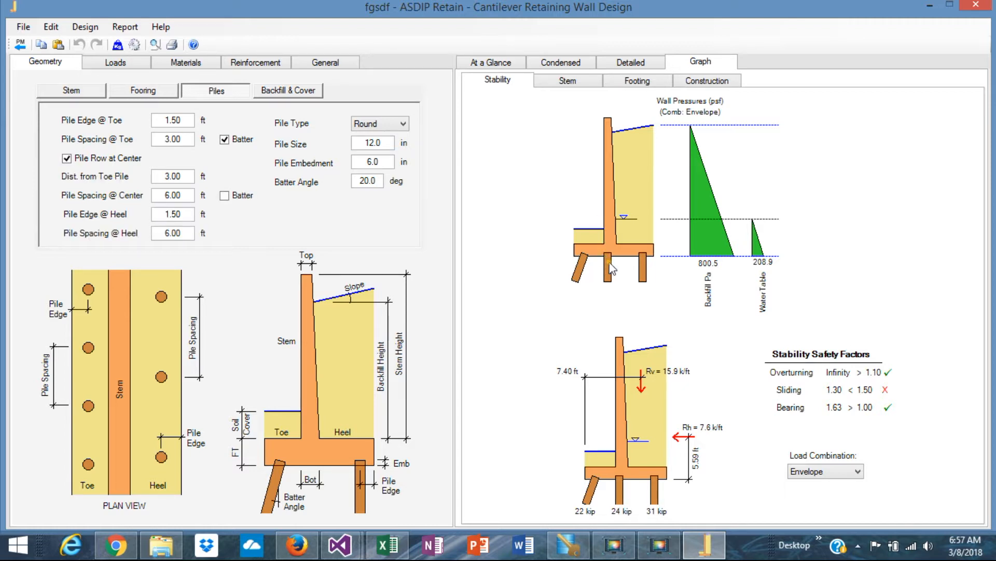
pyautogui.click(224, 196)
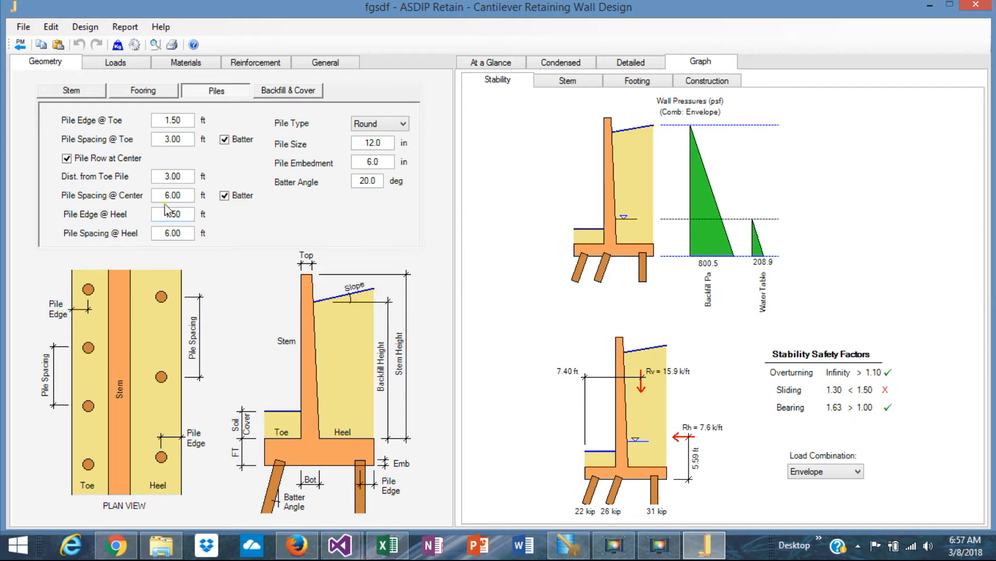
# - Set the pile spacing at center to 7 ft
pyautogui.click(184, 196)
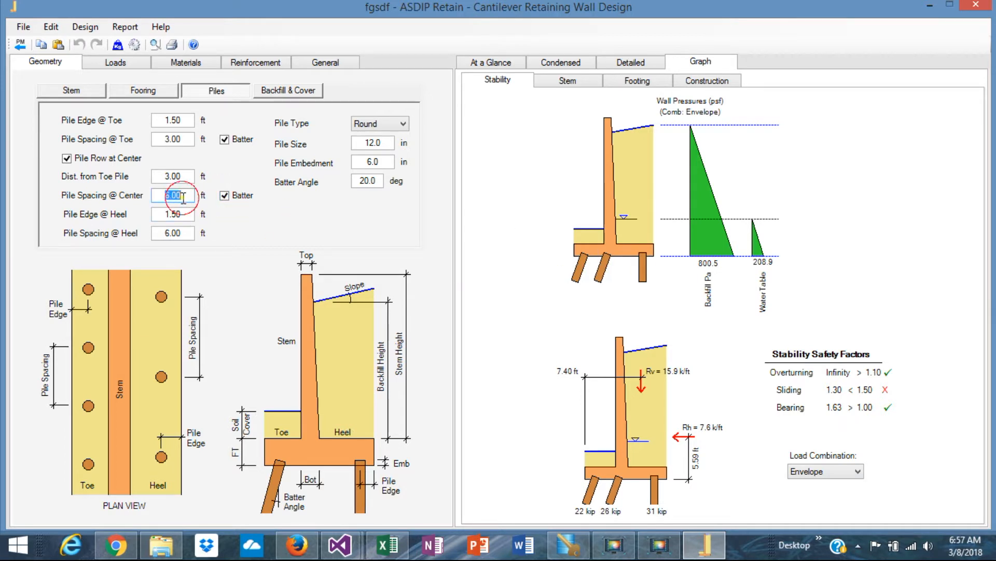
pyautogui.write('7')
pyautogui.press('Return')
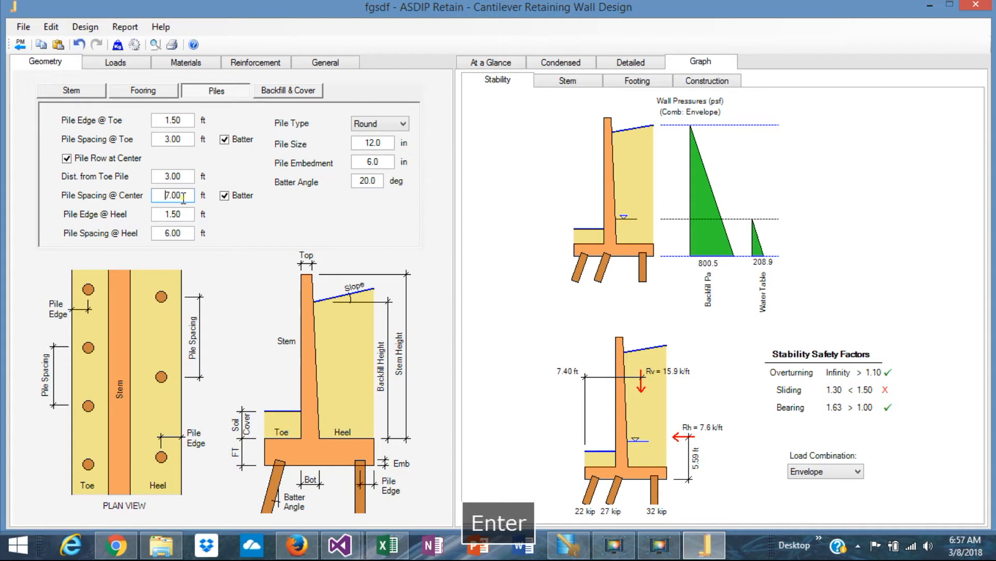
# - Review the pile distance, footing and stem geometry inputs together with the stem and footing graphs
pyautogui.click(192, 176)
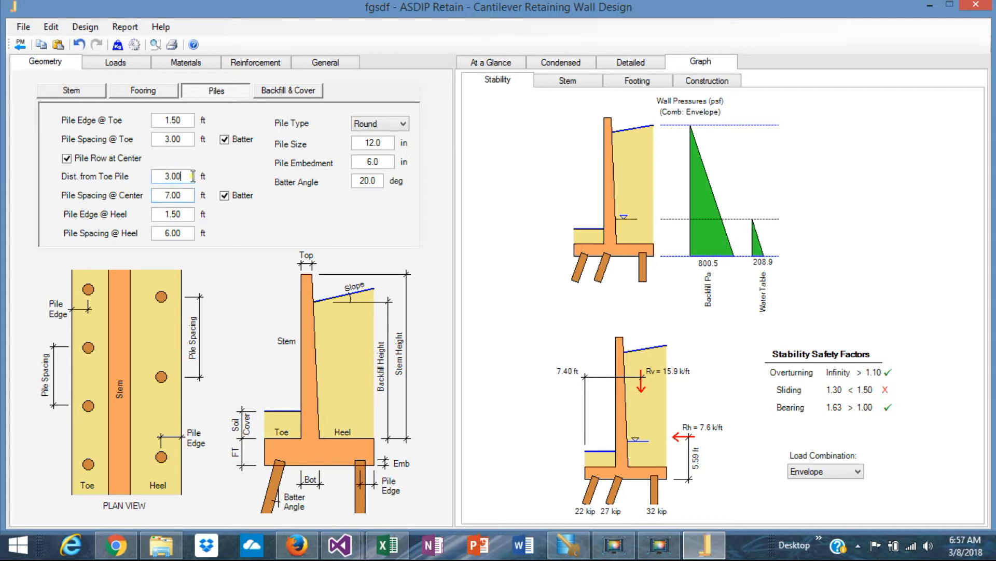
pyautogui.click(192, 213)
pyautogui.click(156, 93)
pyautogui.click(76, 93)
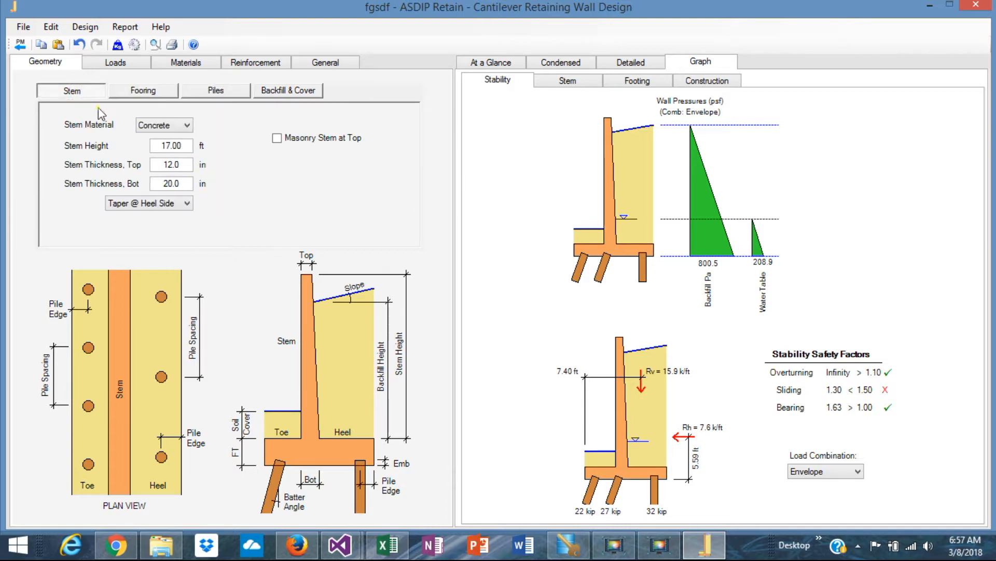
pyautogui.click(567, 81)
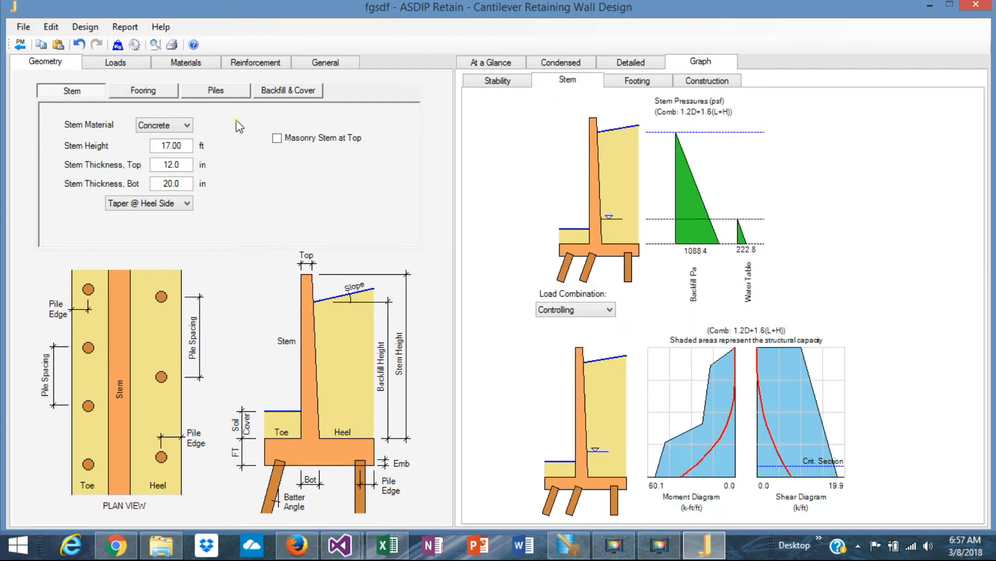
pyautogui.click(637, 80)
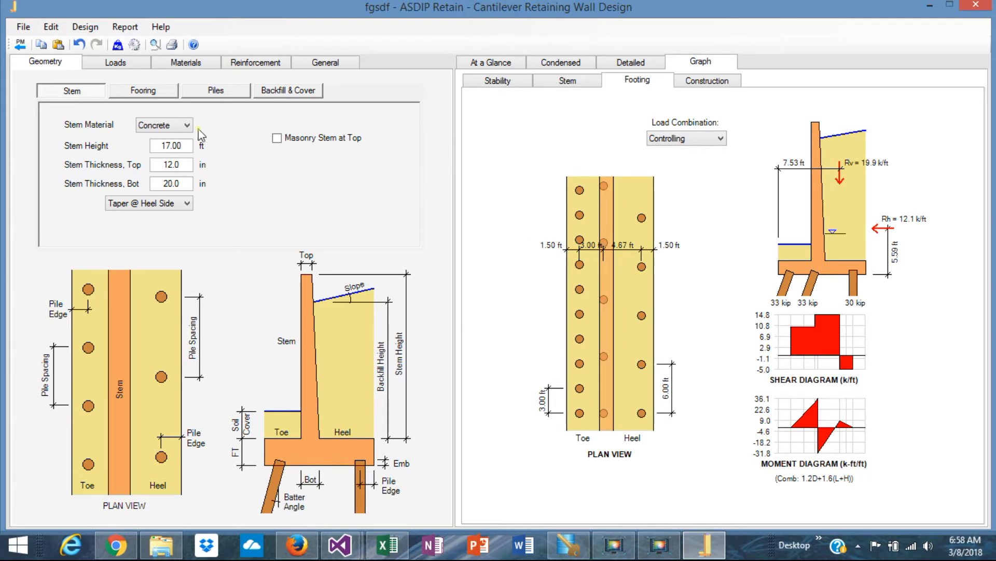
# - Set the spacing of the center pile row to 6 ft in the pile geometry
pyautogui.click(146, 94)
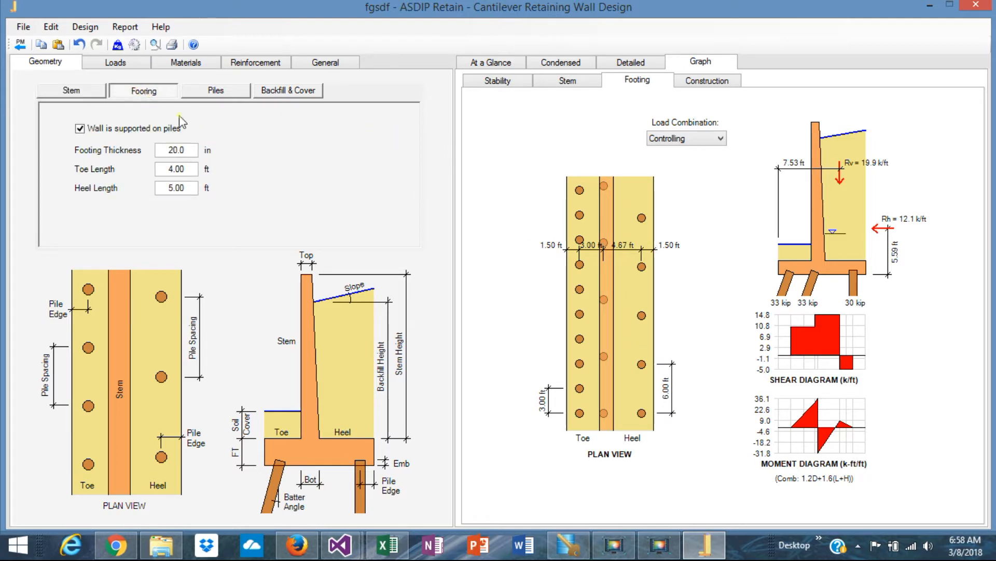
pyautogui.click(216, 92)
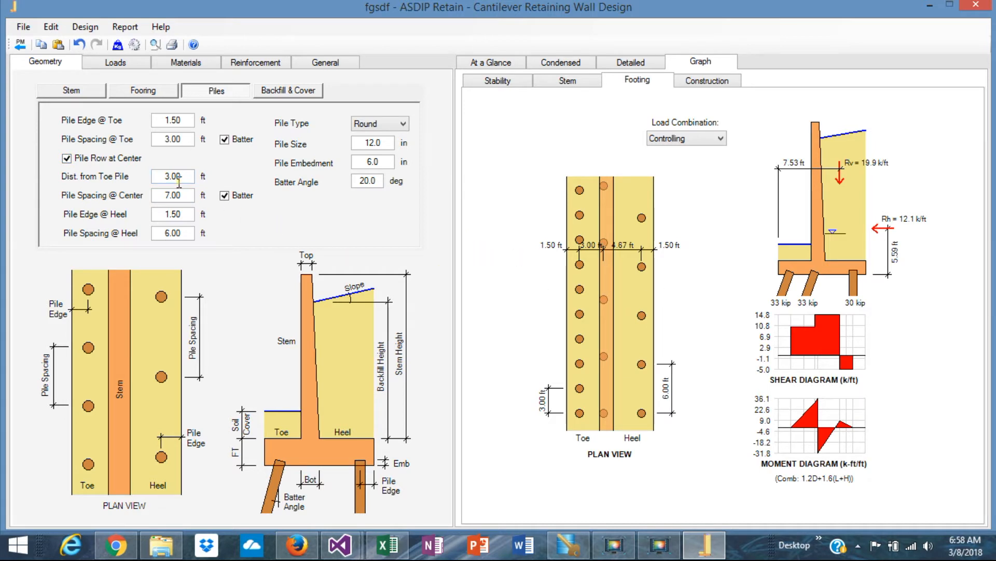
pyautogui.doubleClick(185, 195)
pyautogui.write('6')
pyautogui.press('Return')
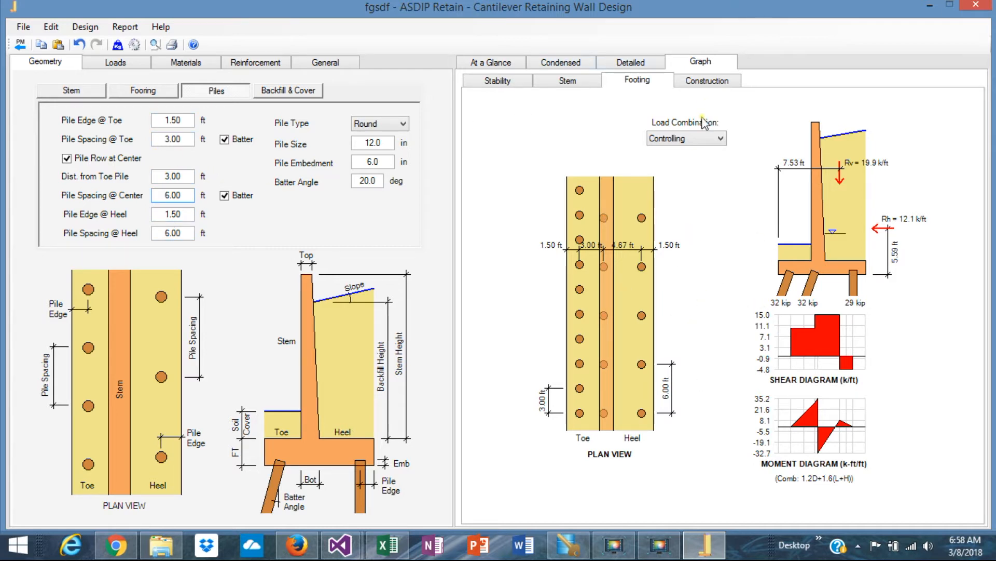
# - View the footing's pile reactions, shear and moment diagrams for the 1.2D+L+1.6W combination and return to Controlling
pyautogui.click(720, 139)
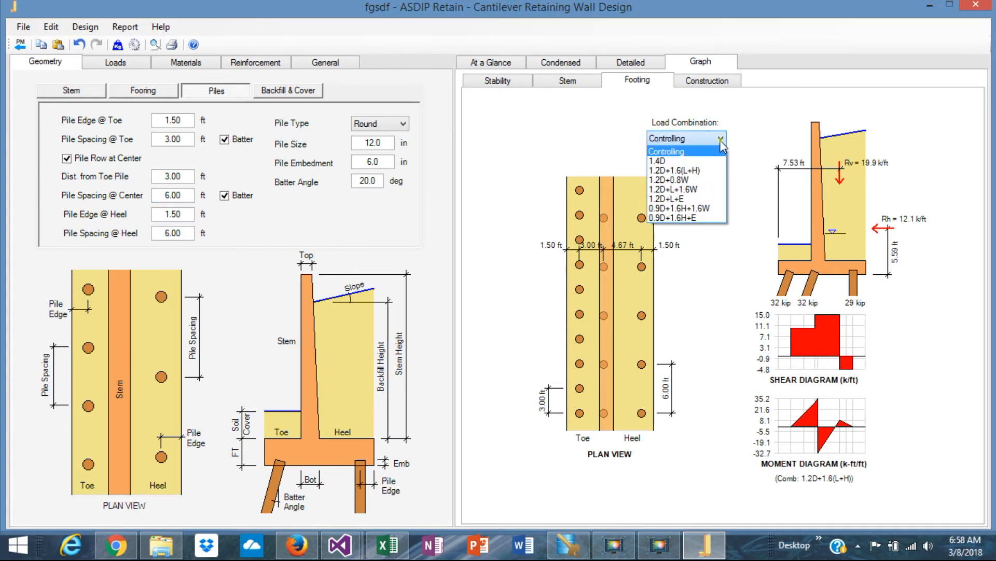
pyautogui.click(695, 190)
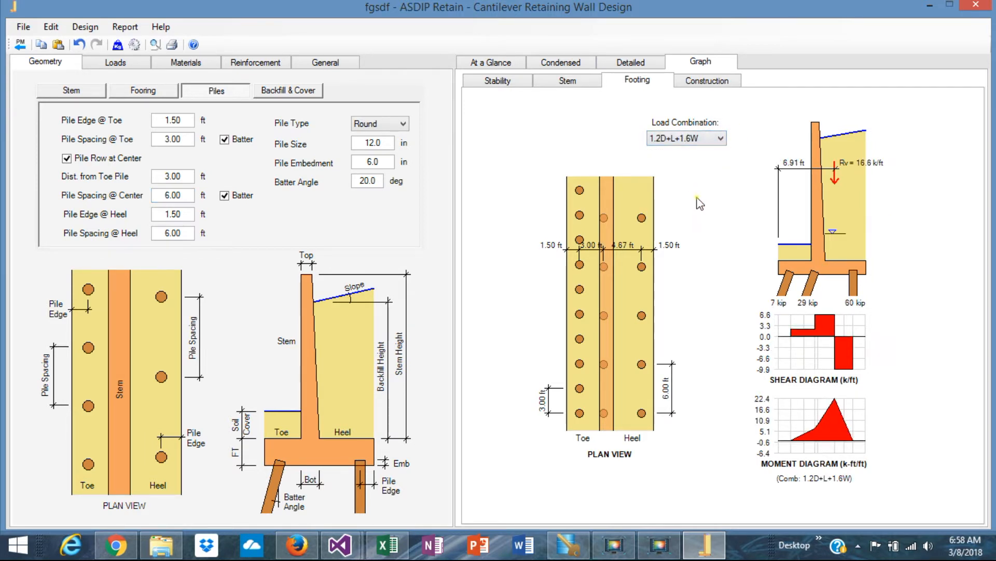
pyautogui.click(721, 139)
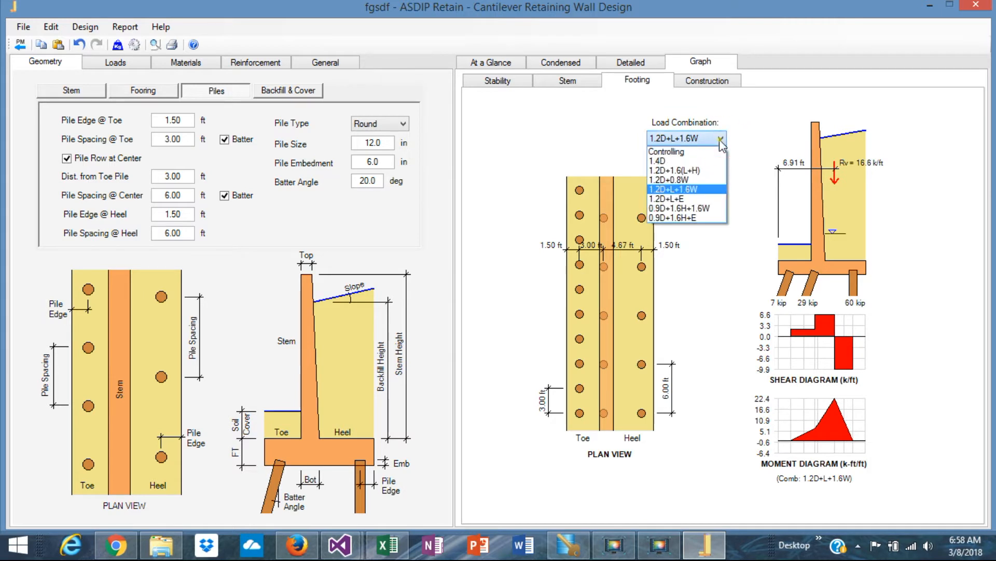
pyautogui.click(685, 151)
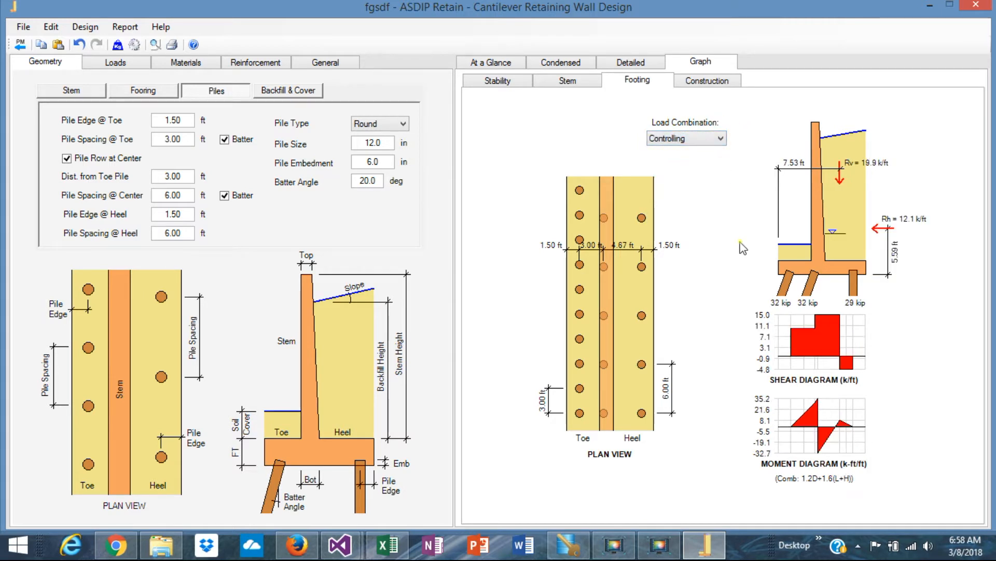
# - Examine the construction section and elevation, and review the backfill, soil cover and stem geometry inputs
pyautogui.click(707, 82)
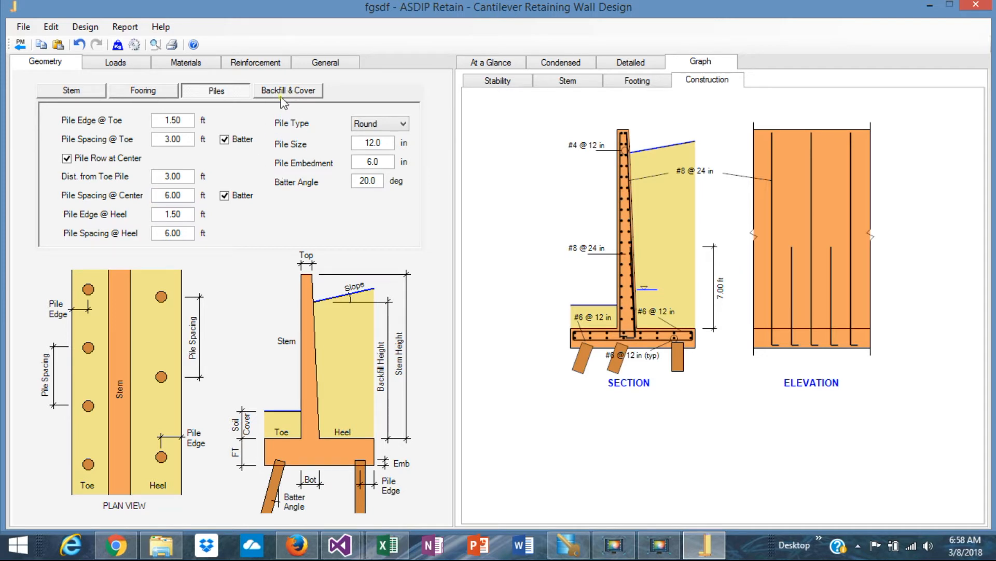
pyautogui.click(285, 92)
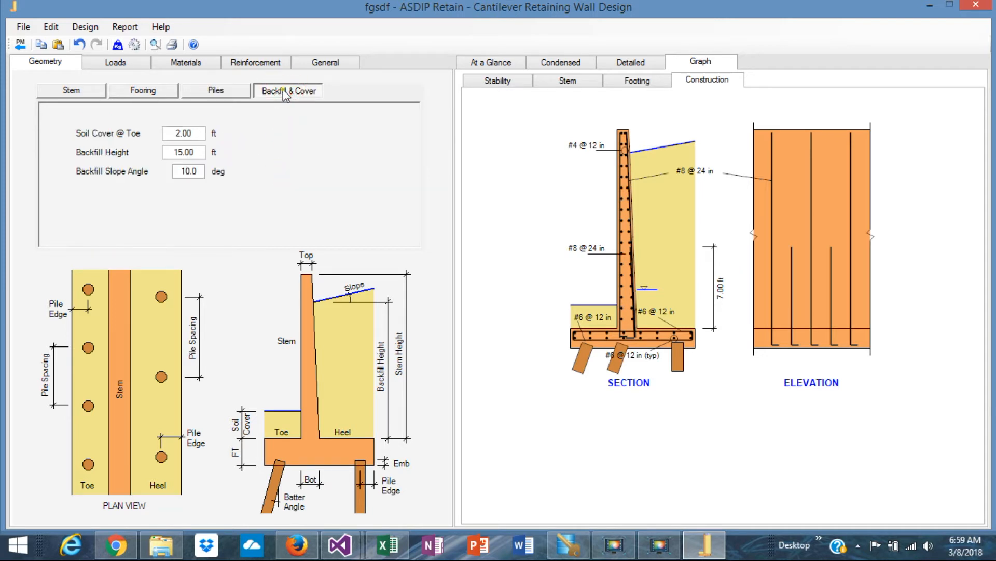
pyautogui.click(72, 91)
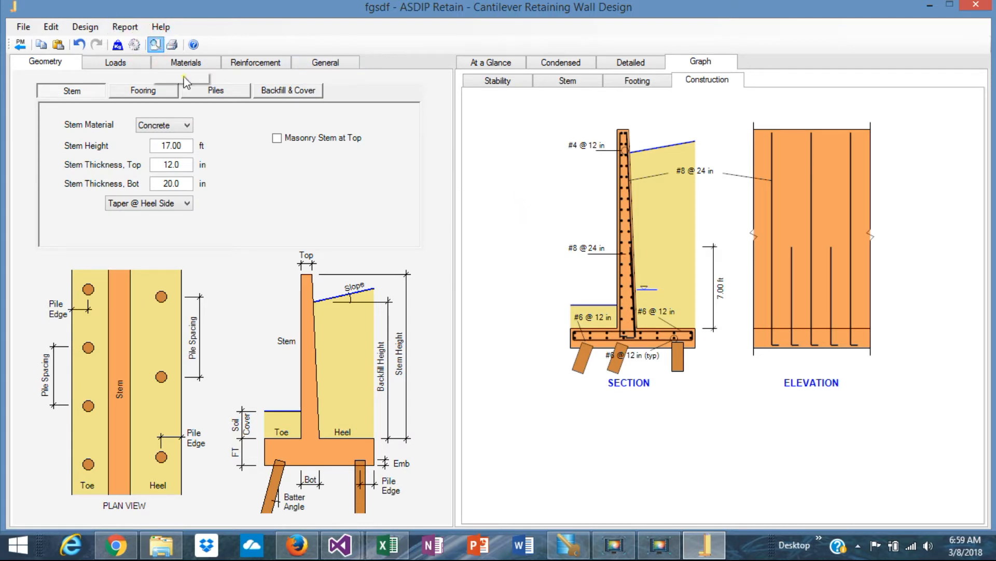
# - Preview the condensed report, examine its first three pages and close the preview
pyautogui.click(155, 45)
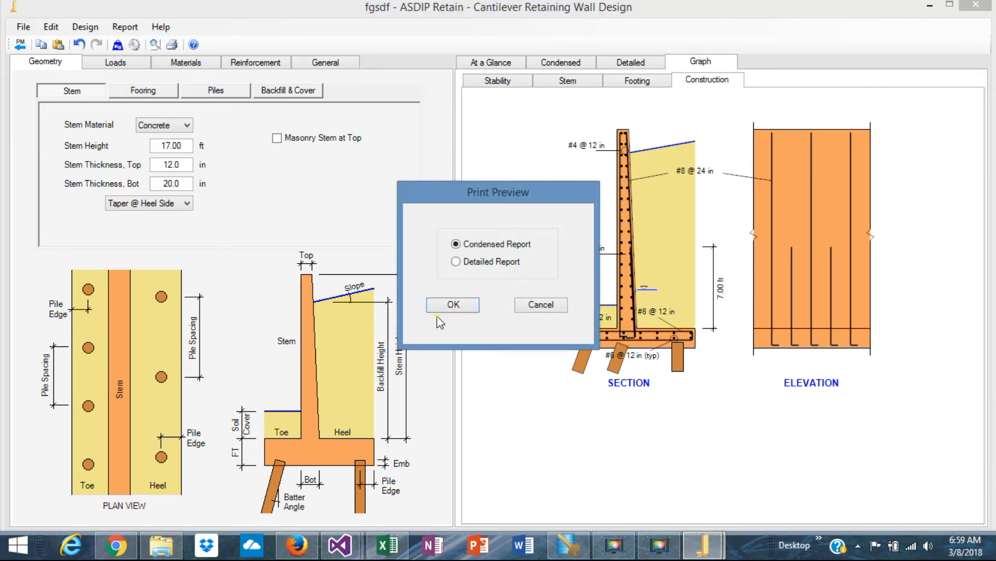
pyautogui.click(453, 304)
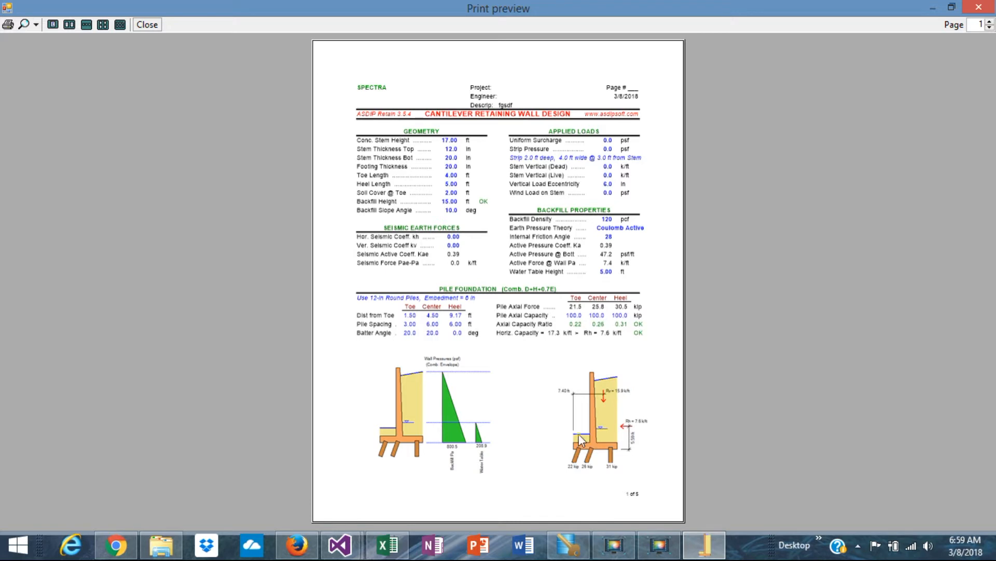
pyautogui.click(989, 24)
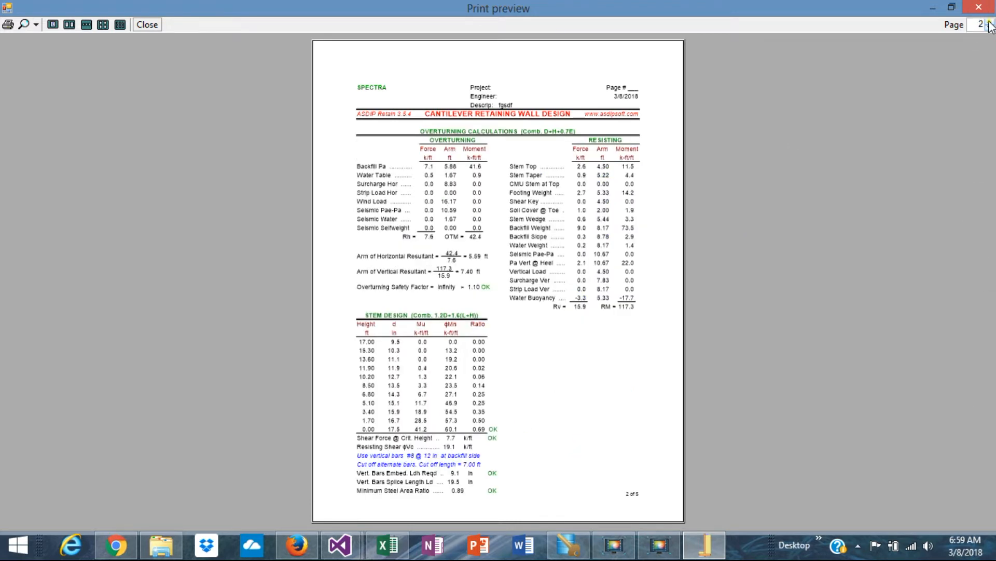
pyautogui.click(990, 23)
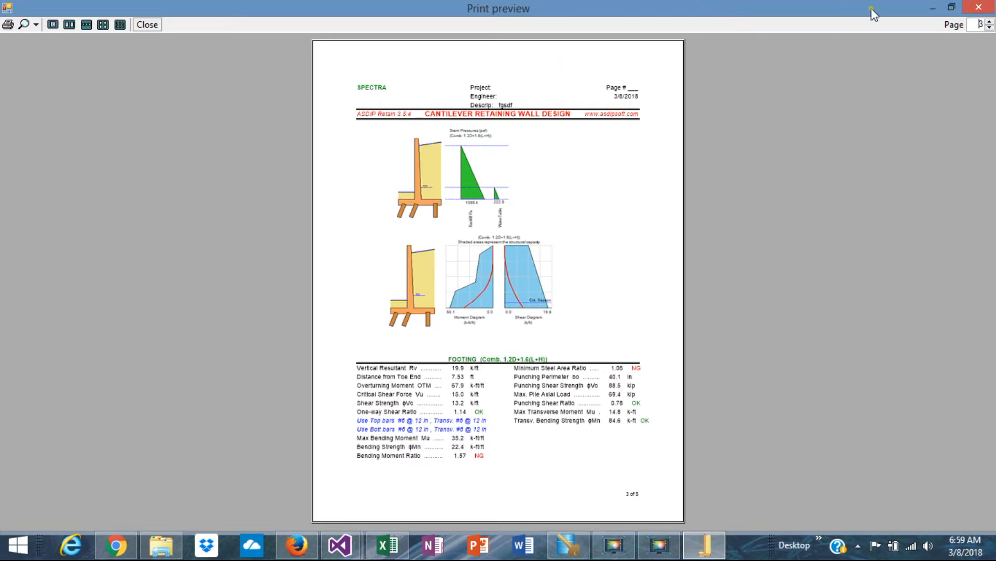
pyautogui.click(981, 7)
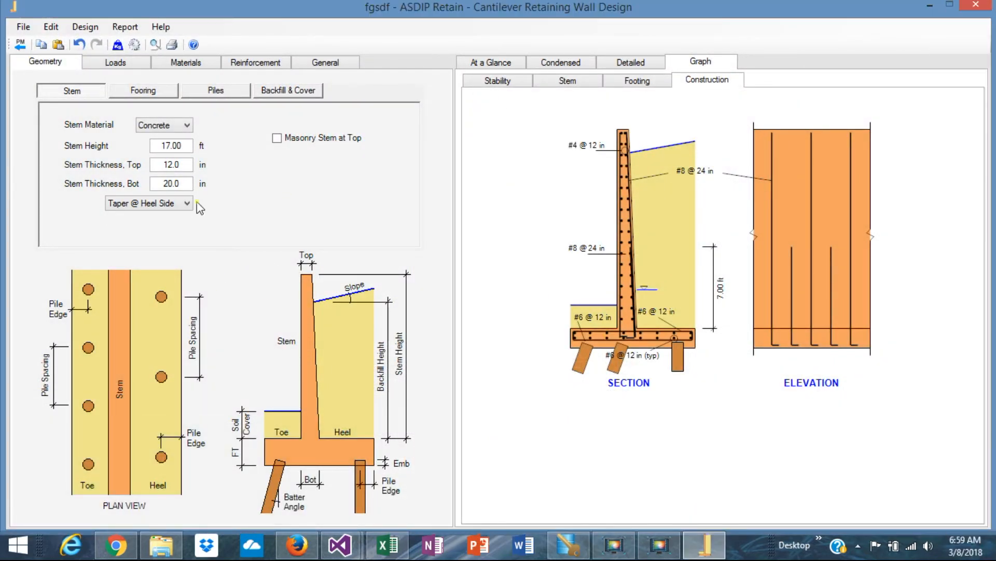
# - Return to the Project Manager, add a restrained retaining wall calculation named hfghs and open it
pyautogui.click(20, 44)
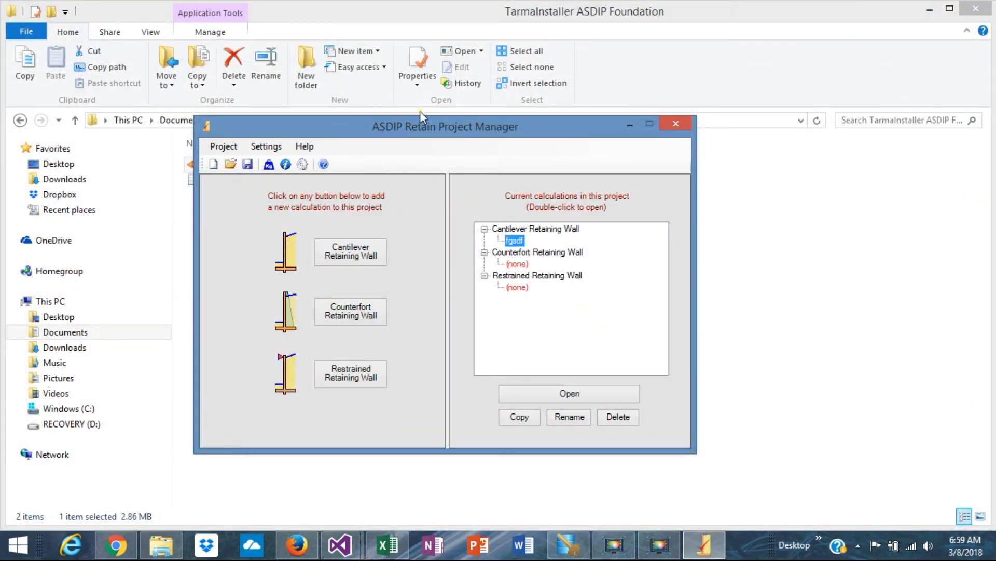
pyautogui.click(357, 380)
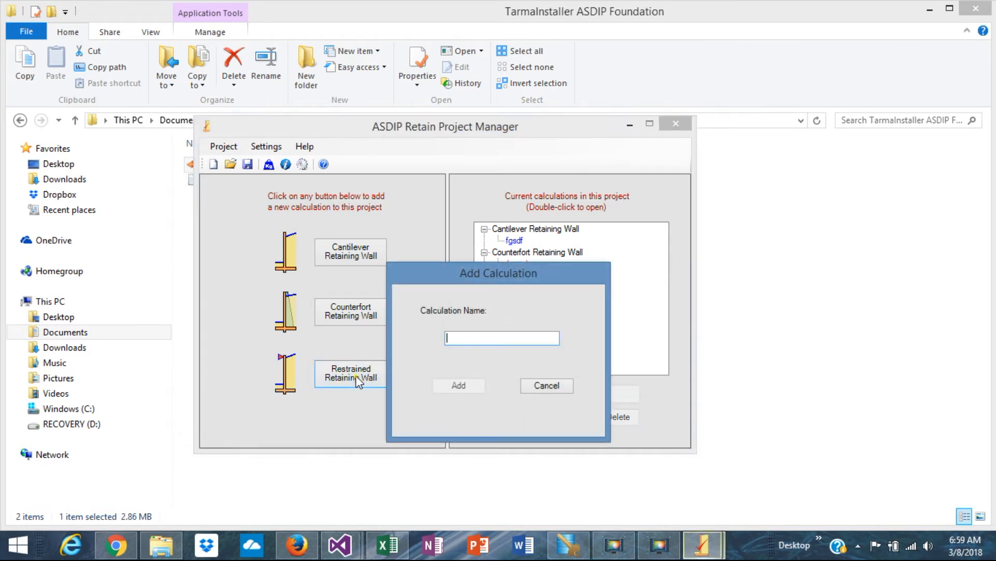
pyautogui.write('hfghs')
pyautogui.click(456, 385)
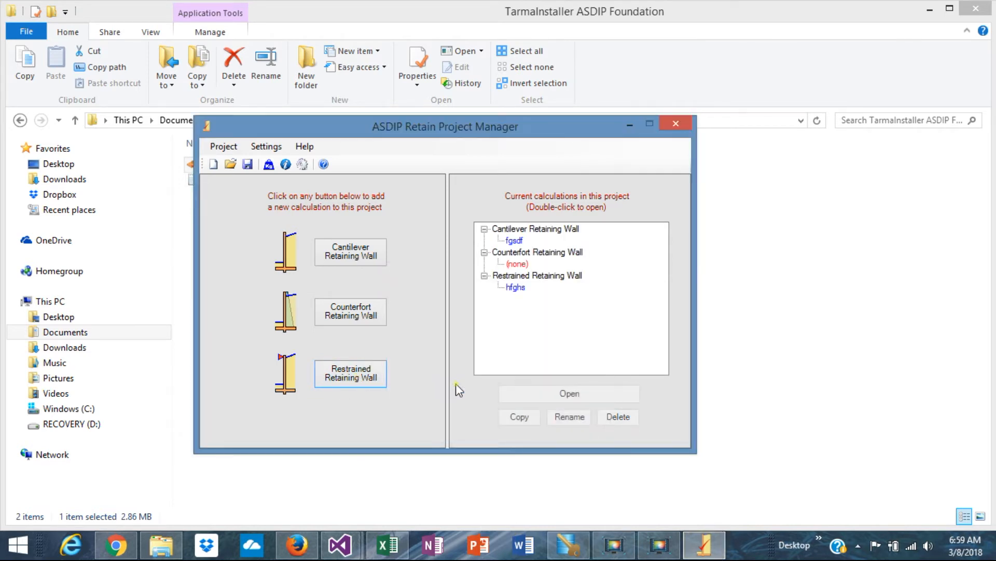
pyautogui.doubleClick(518, 288)
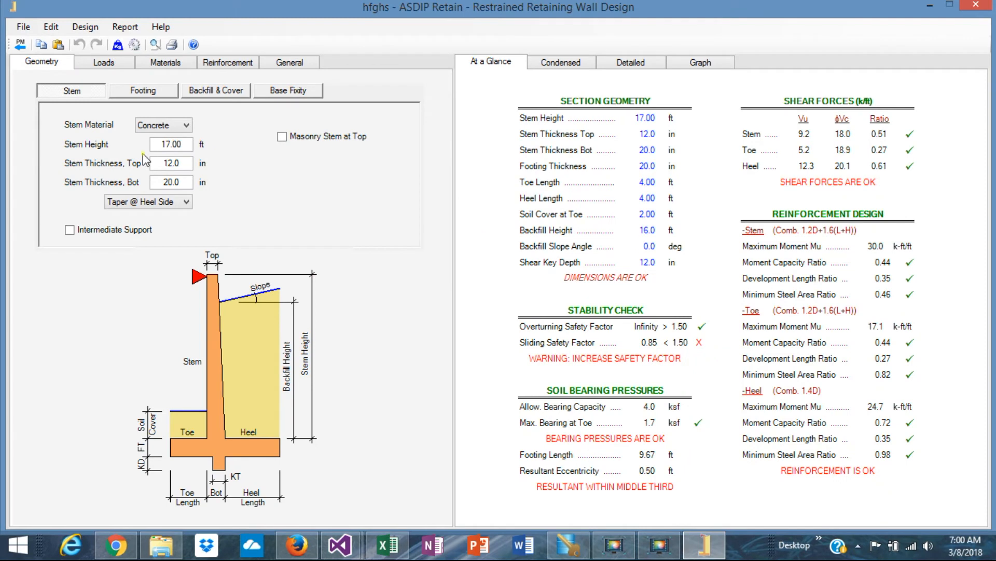
# - Review the wall's footing geometry and its surcharge and concentrated load inputs
pyautogui.click(139, 94)
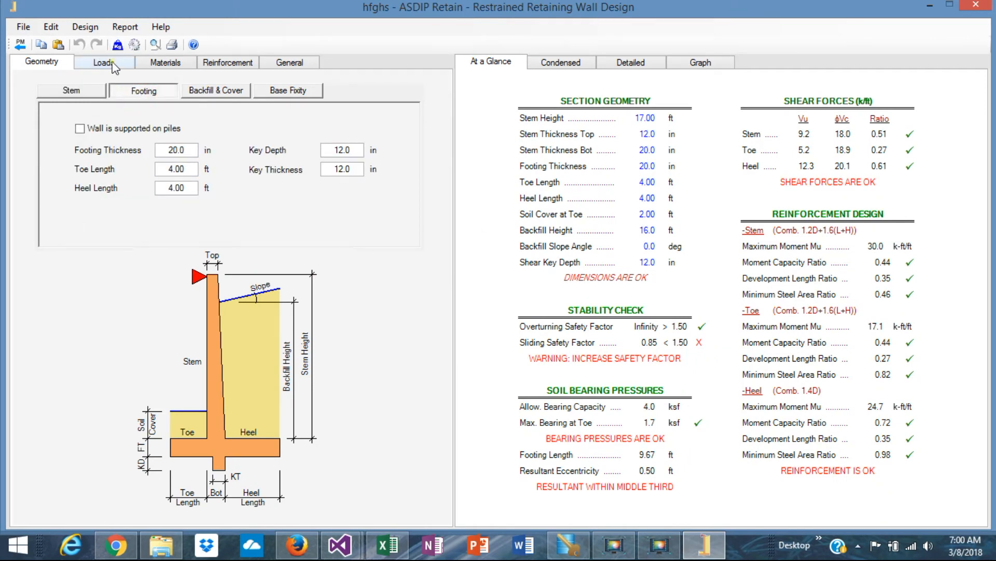
pyautogui.click(111, 62)
pyautogui.click(193, 99)
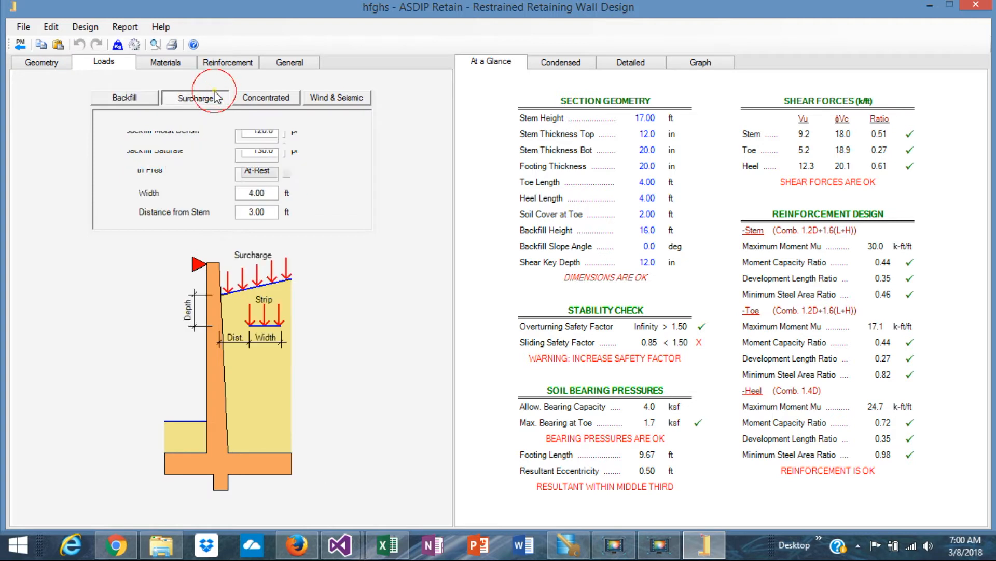
pyautogui.click(278, 99)
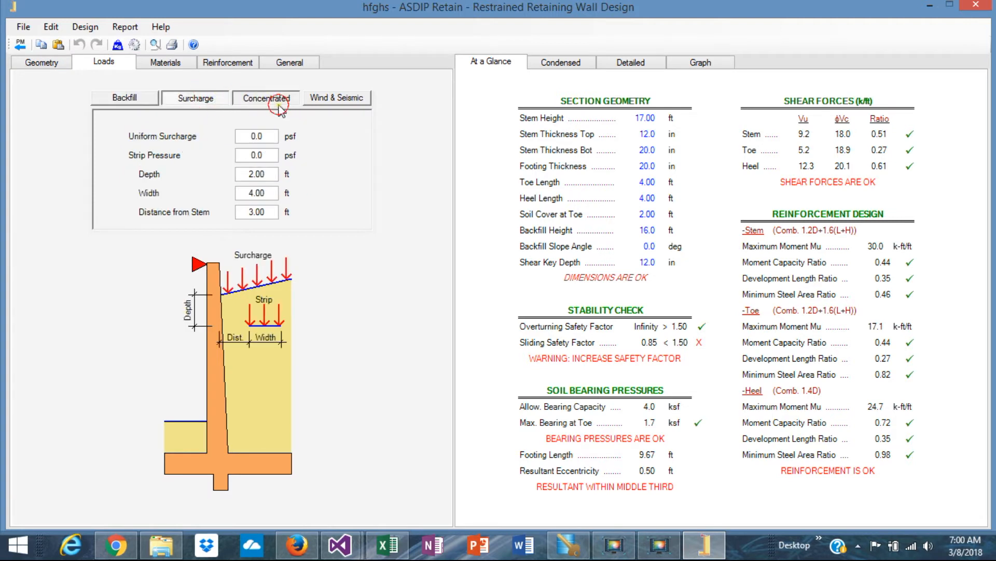
# - Support the wall on piles in the footing geometry and add an intermediate support to the stem
pyautogui.click(41, 62)
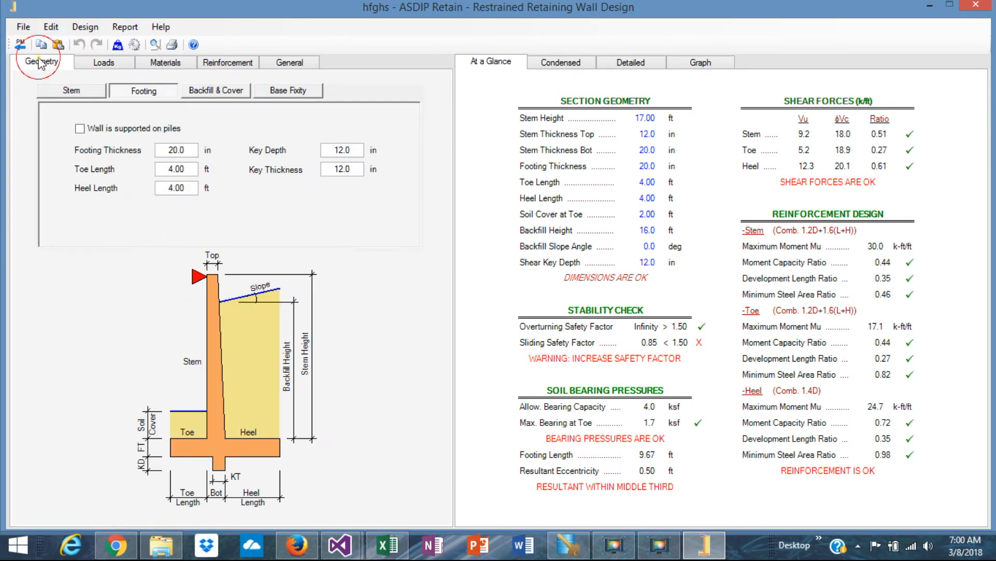
pyautogui.click(80, 129)
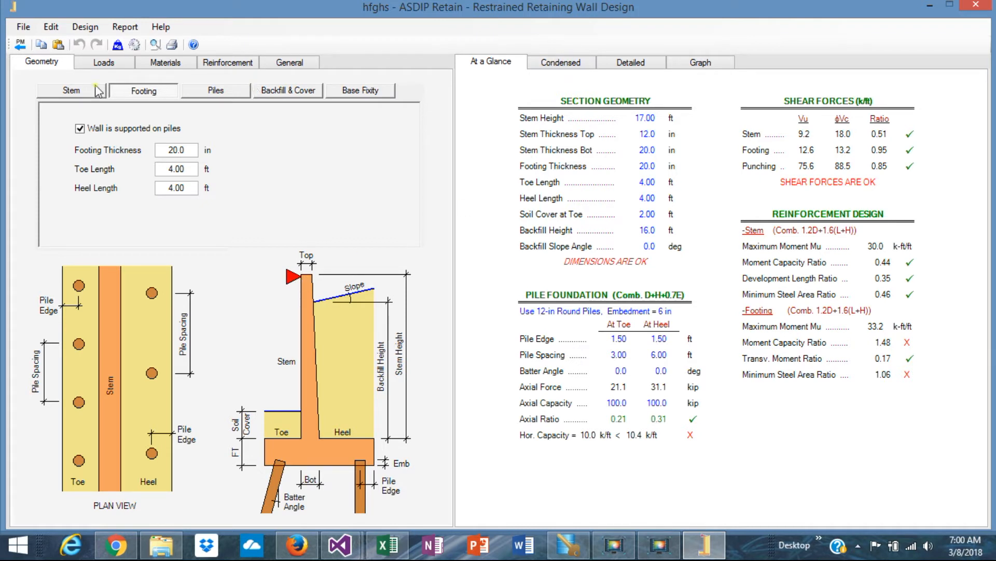
pyautogui.click(72, 95)
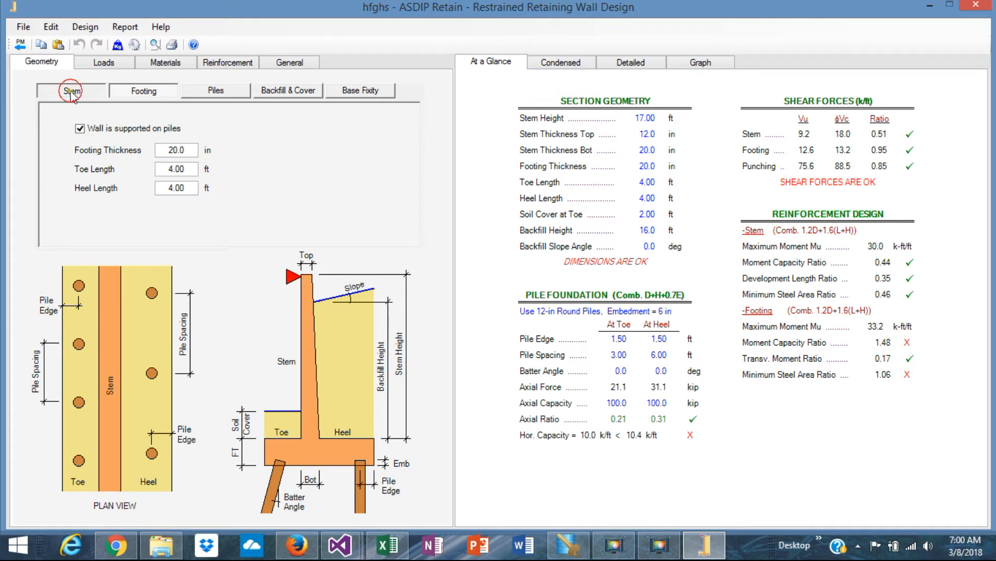
pyautogui.click(144, 94)
pyautogui.click(74, 94)
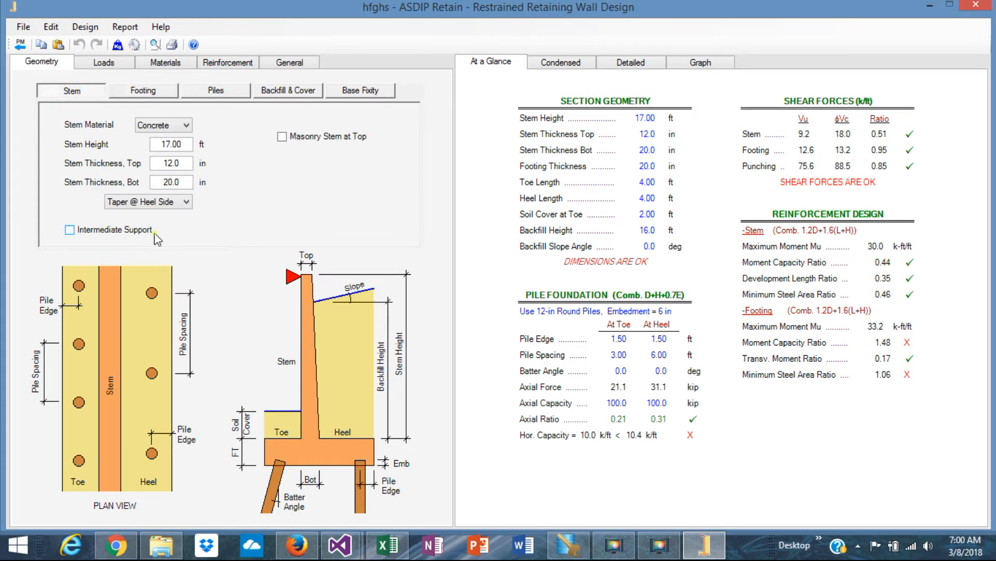
pyautogui.click(69, 230)
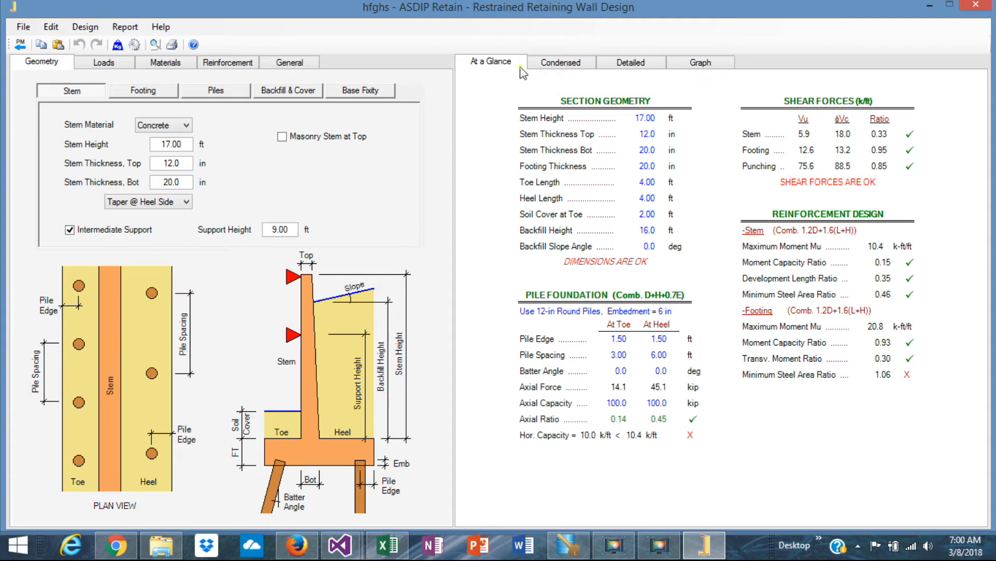
# - Look through the condensed results, the detailed calculations and the stability graph
pyautogui.click(559, 63)
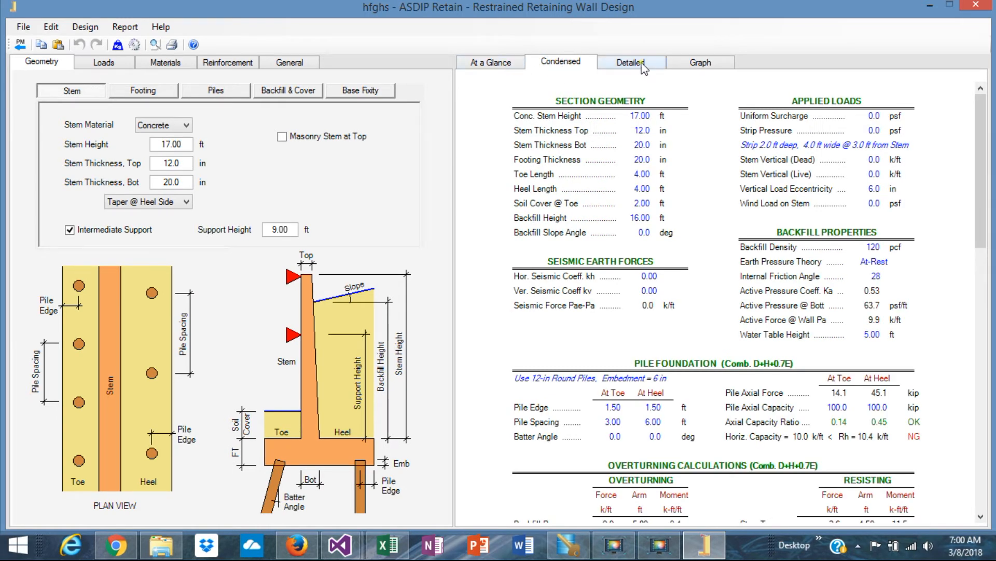
pyautogui.click(622, 62)
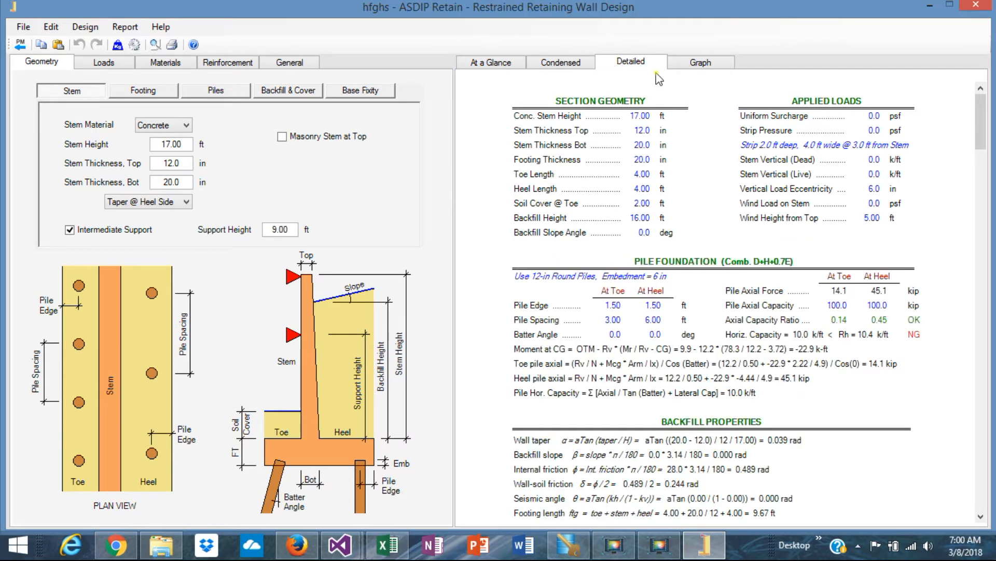
pyautogui.click(699, 64)
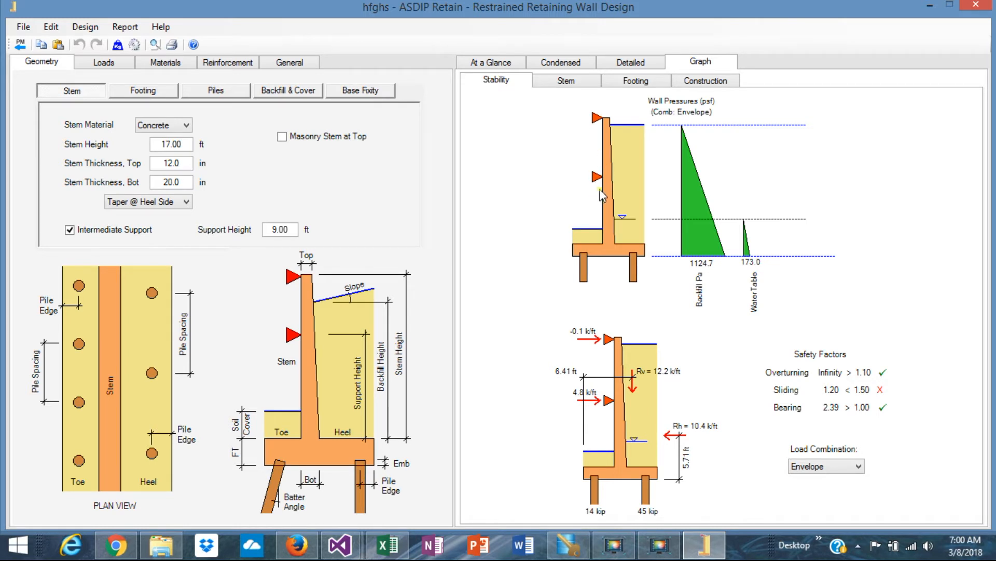
# - Set the height of the stem's intermediate support to 10 ft
pyautogui.click(295, 228)
pyautogui.doubleClick(292, 228)
pyautogui.write('10')
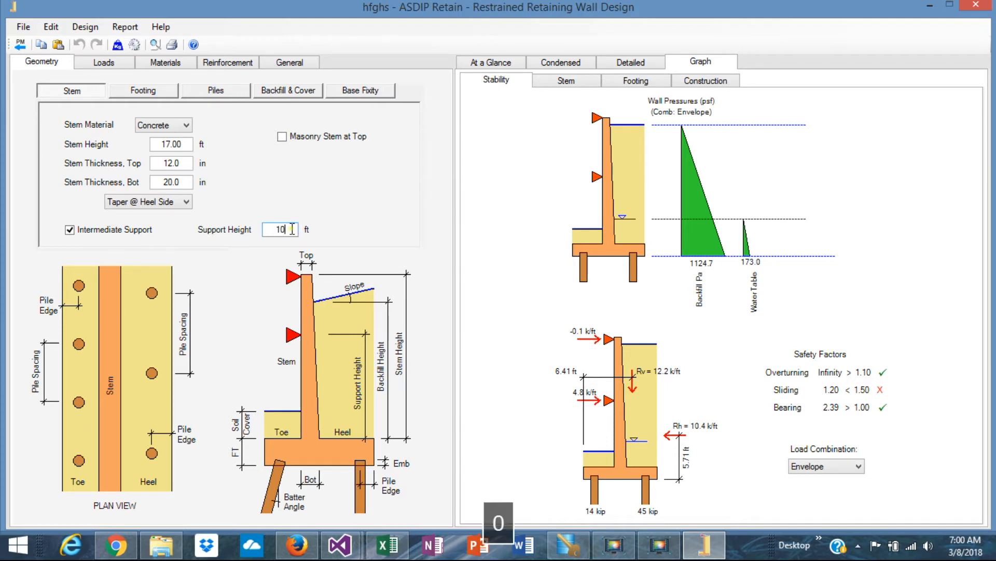
pyautogui.press('Return')
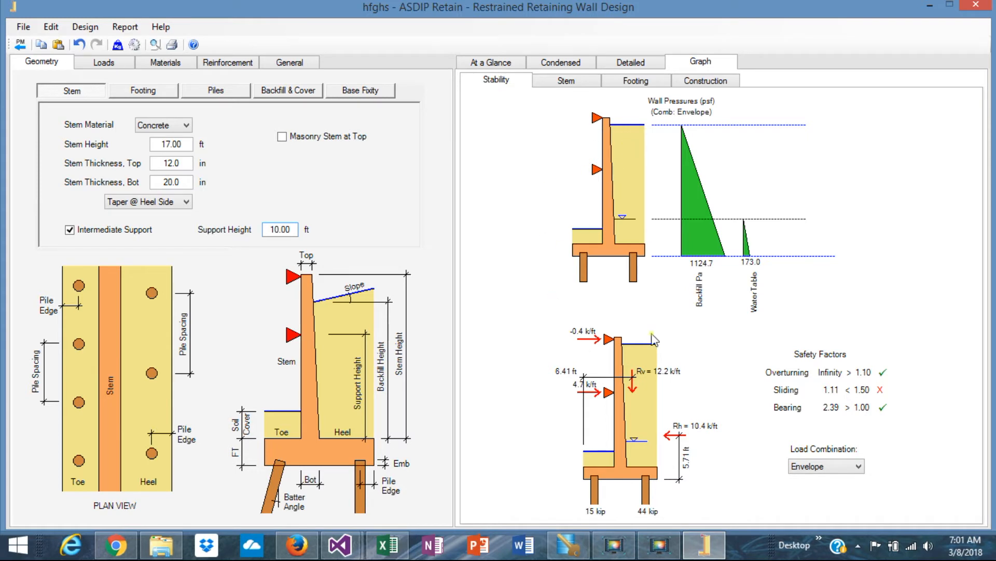
# - Set both the stem height and the backfill height to 18 ft
pyautogui.doubleClick(185, 147)
pyautogui.write('18')
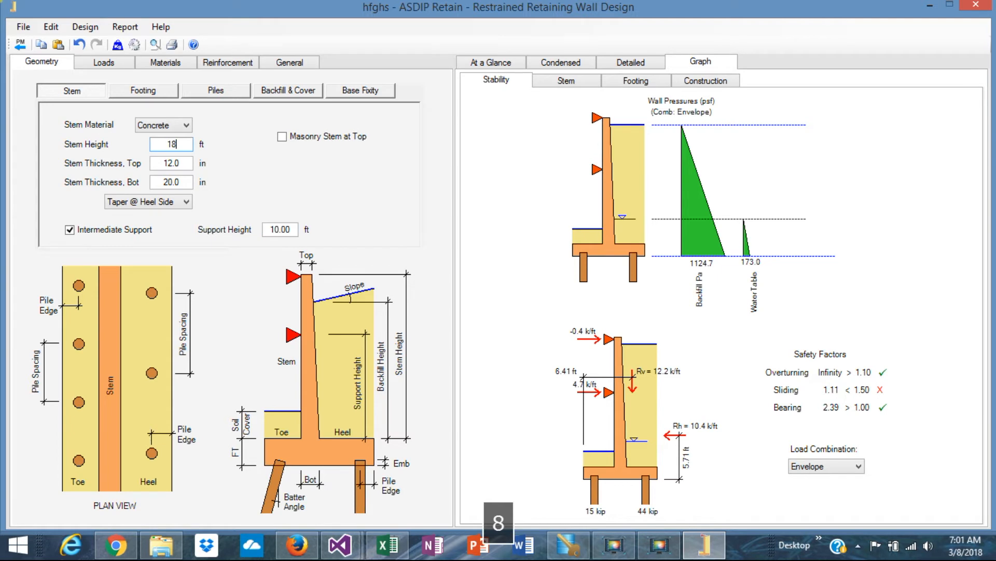
pyautogui.press('Return')
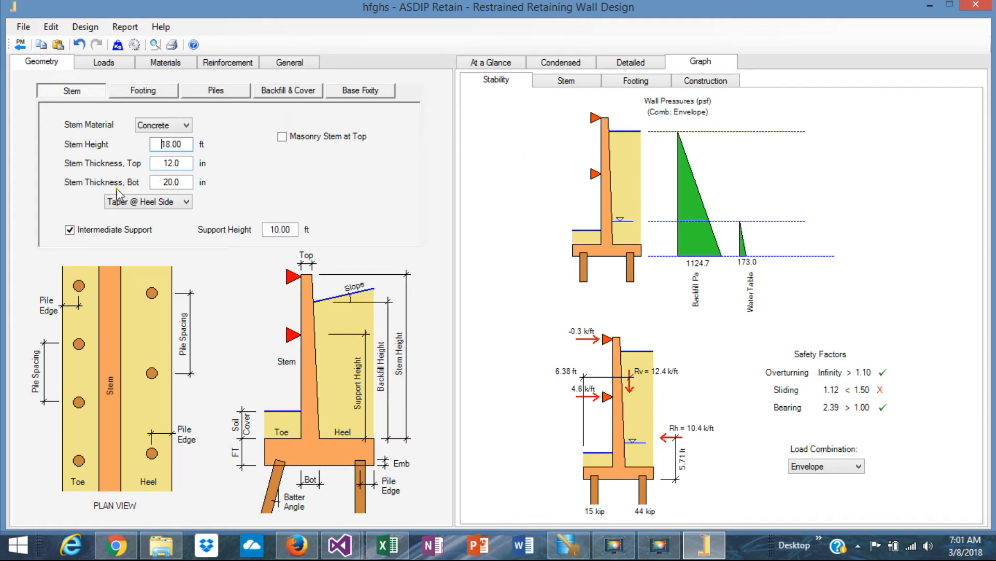
pyautogui.click(271, 94)
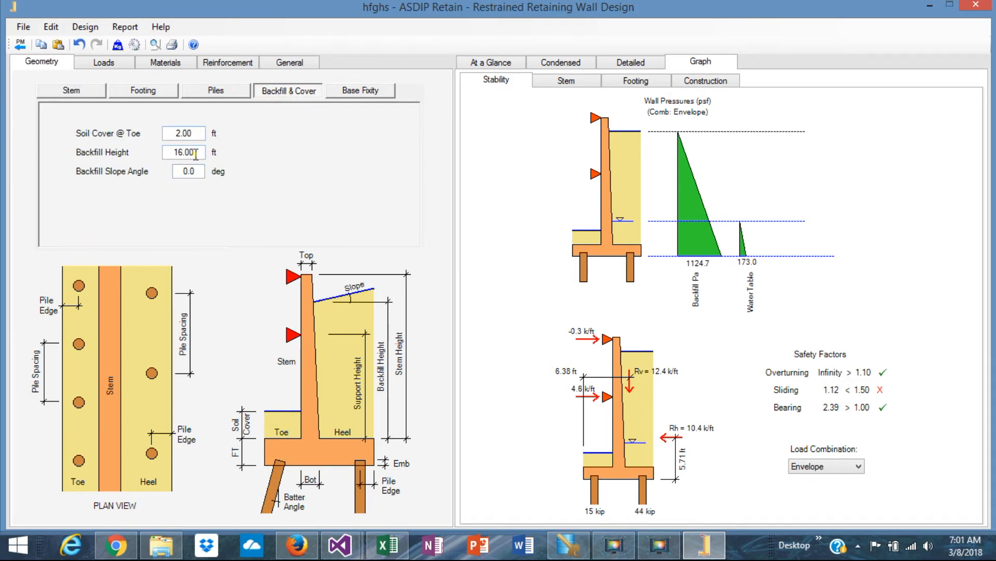
pyautogui.doubleClick(195, 153)
pyautogui.write('18')
pyautogui.press('Return')
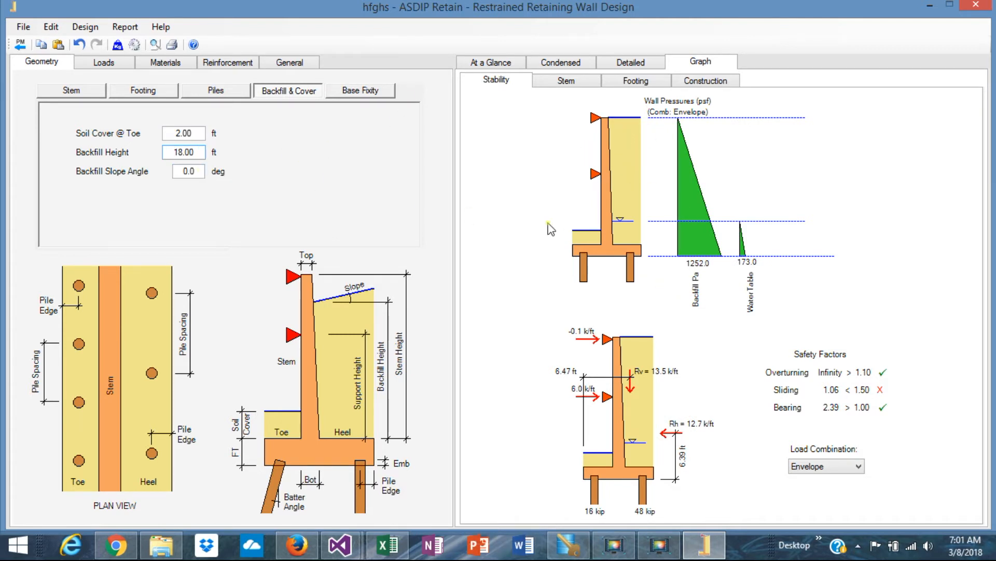
# - View the stem pressure, moment and shear diagrams, comparing them without and with the intermediate support
pyautogui.click(568, 81)
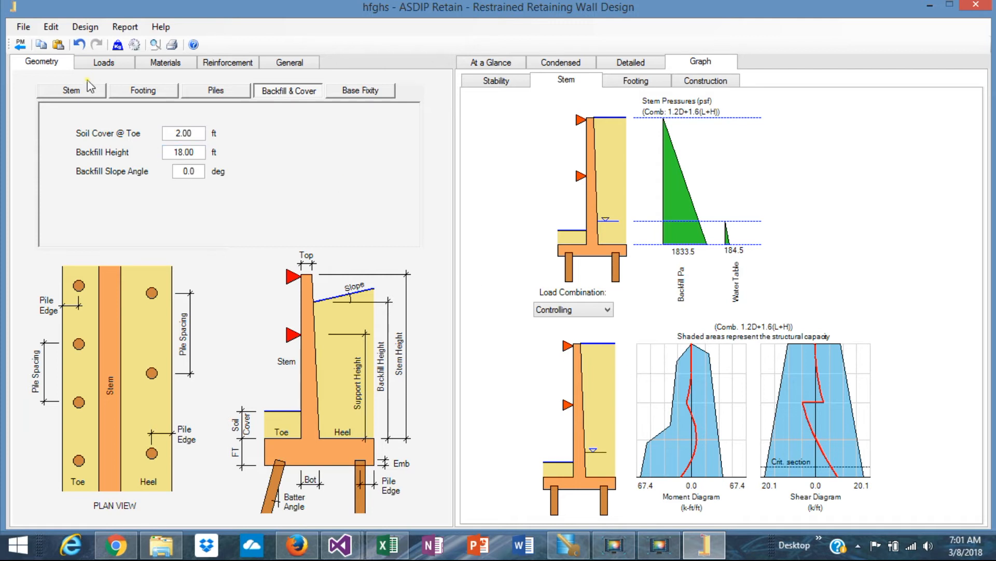
pyautogui.click(78, 92)
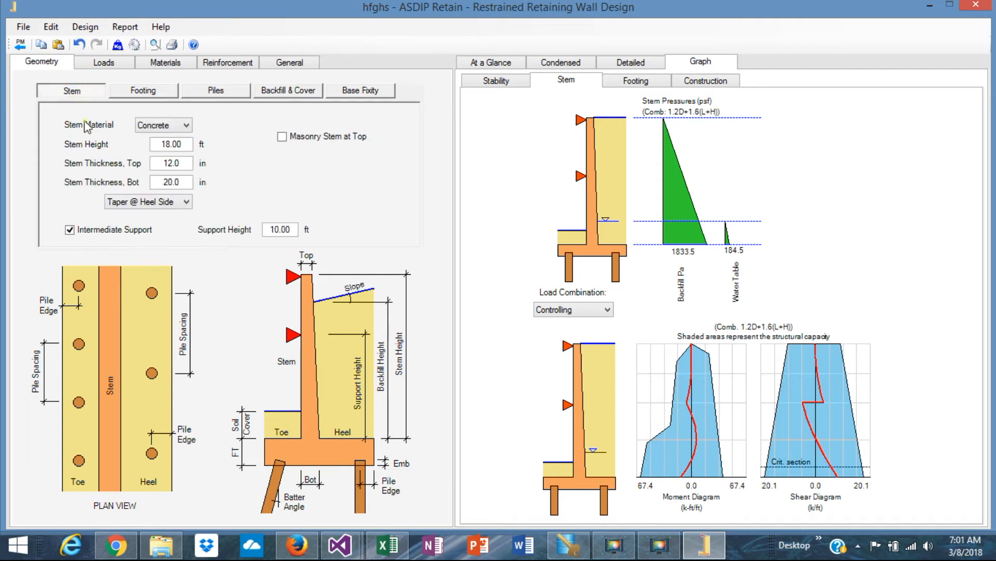
pyautogui.click(69, 230)
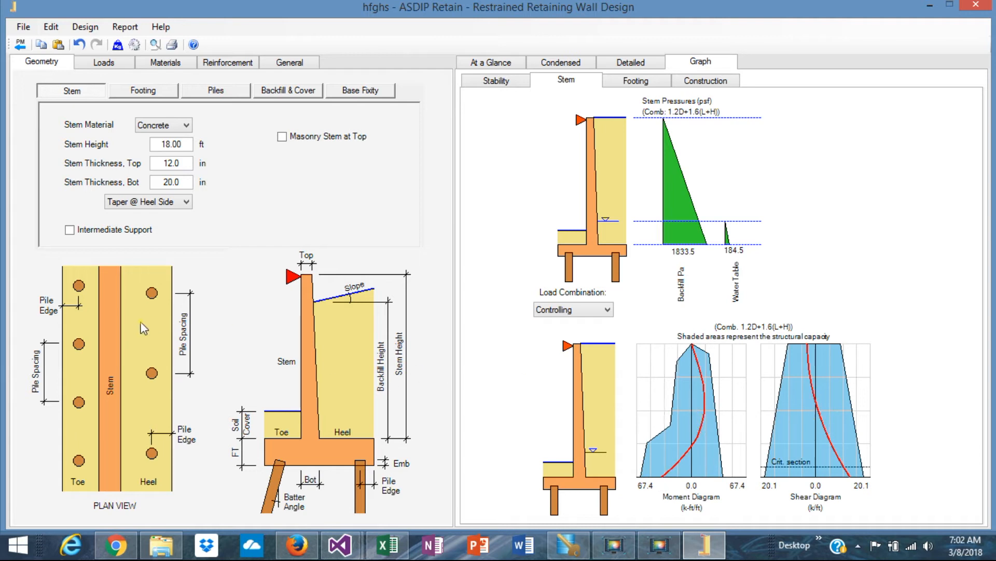
pyautogui.click(70, 230)
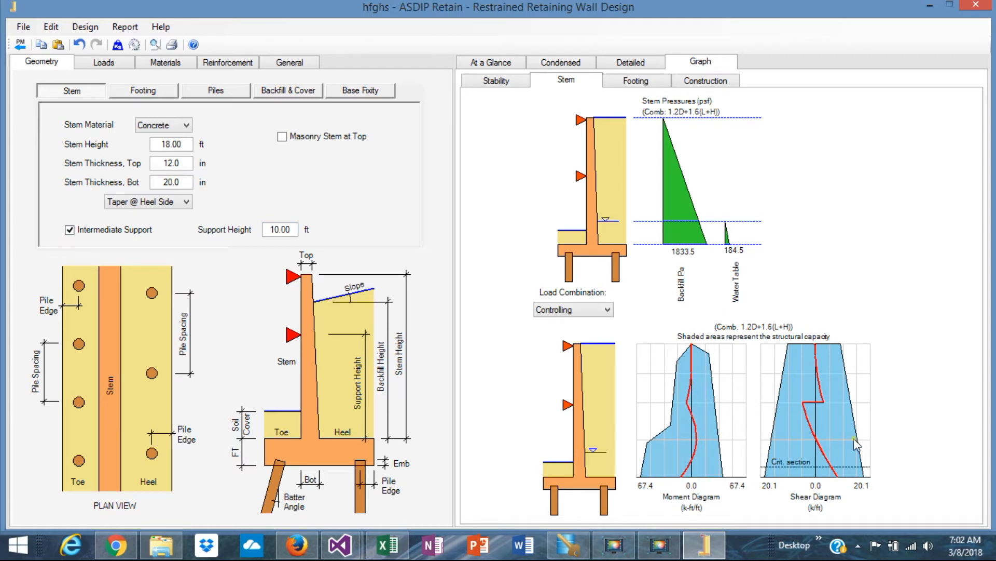
# - Examine the footing's pile plan and diagrams and the construction section and elevation
pyautogui.click(637, 86)
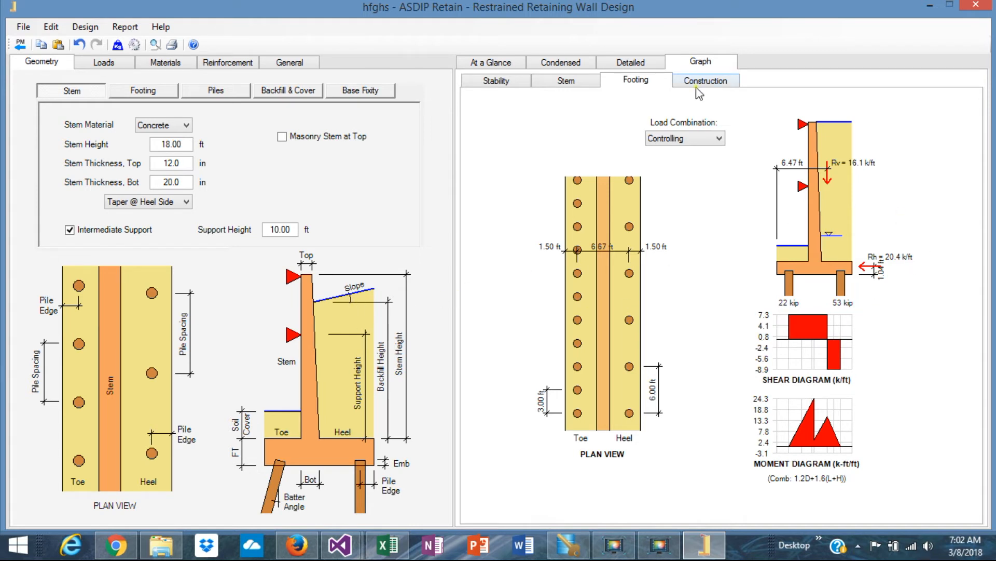
pyautogui.click(713, 81)
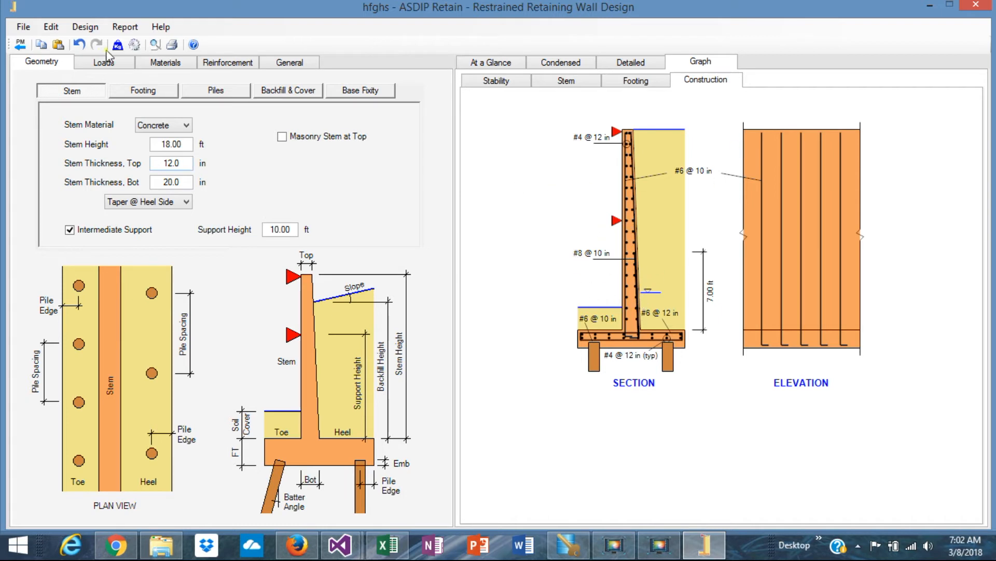
# - Remove the pile support from the footing and set the shear key depth to 12 in
pyautogui.click(138, 96)
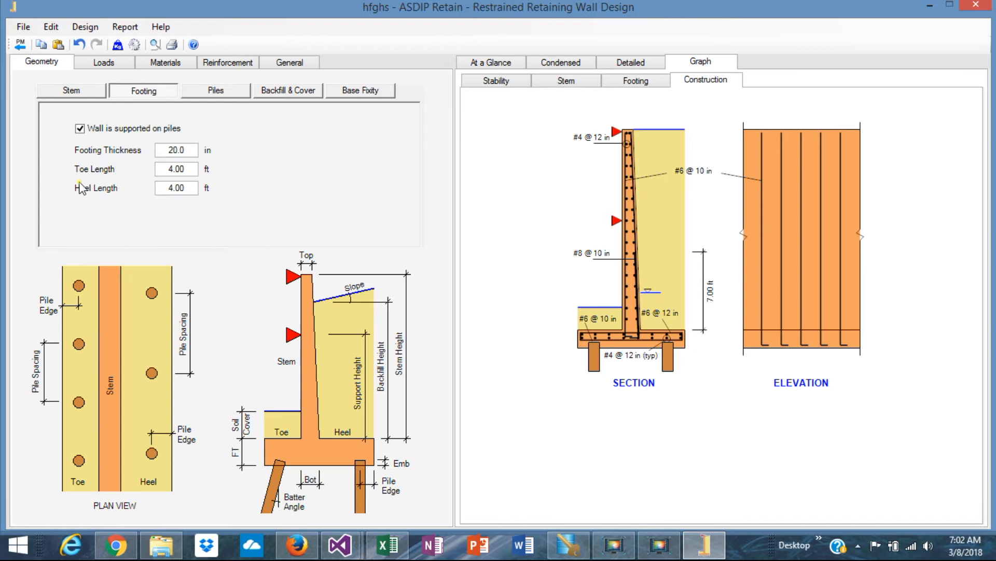
pyautogui.click(80, 129)
pyautogui.click(79, 129)
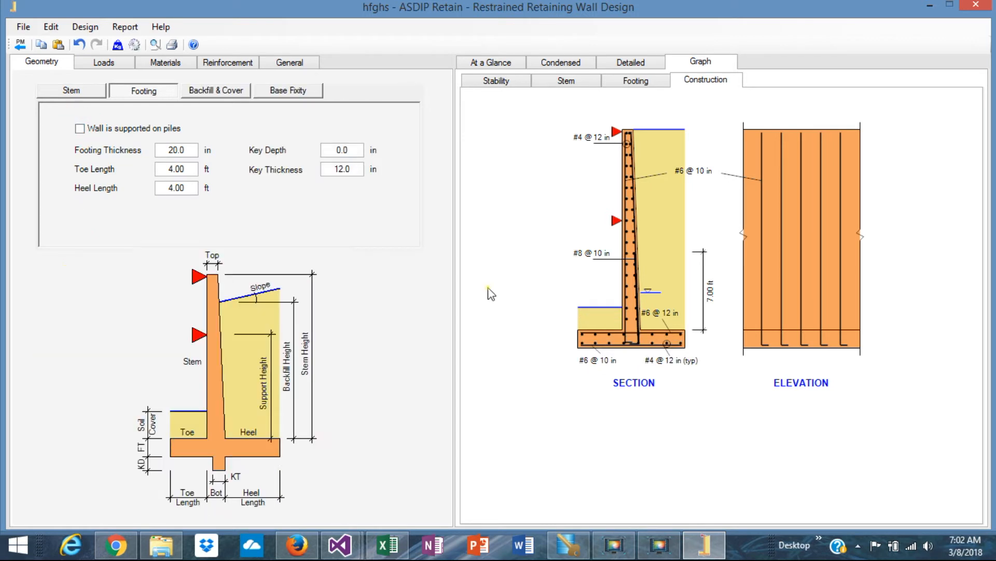
pyautogui.click(347, 150)
pyautogui.write('12')
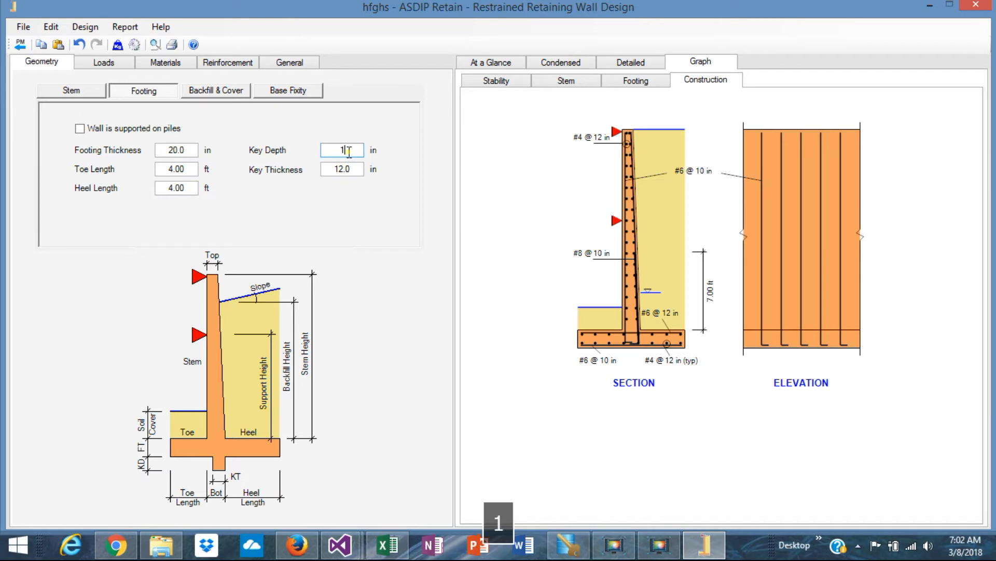
pyautogui.press('Return')
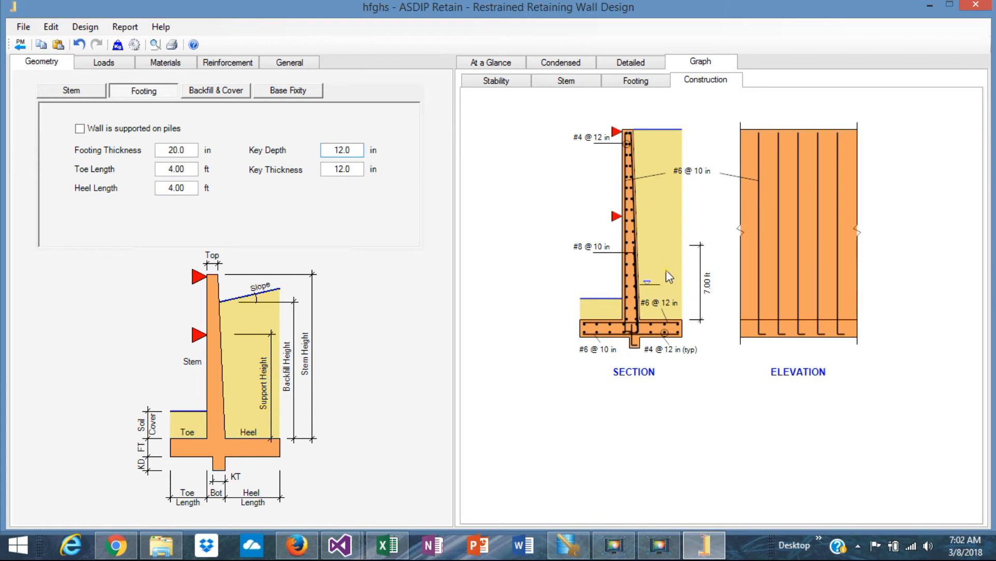
# - Check the footing's toe and heel design ratios and the stem diagrams, and put the wall back on piles
pyautogui.click(639, 82)
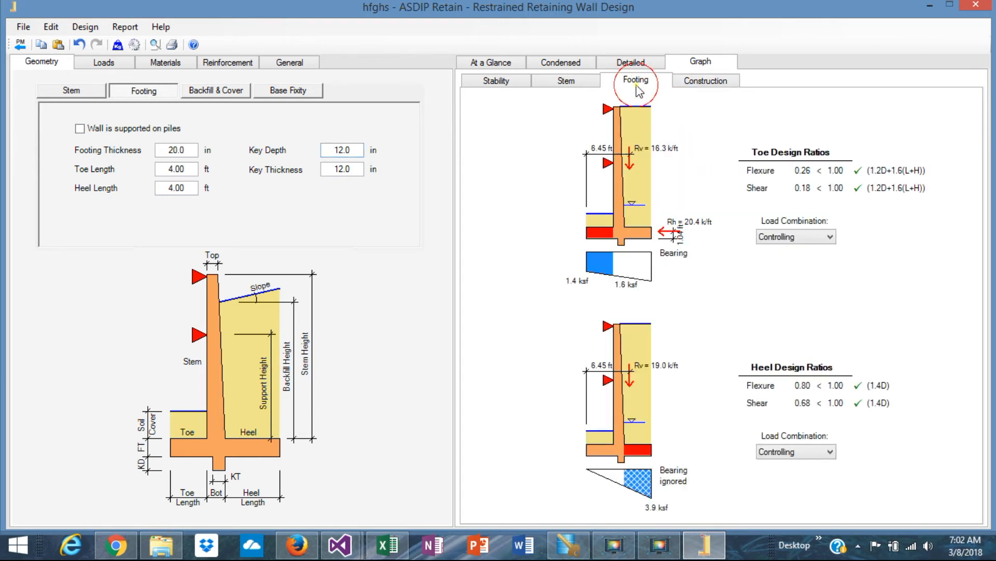
pyautogui.click(576, 84)
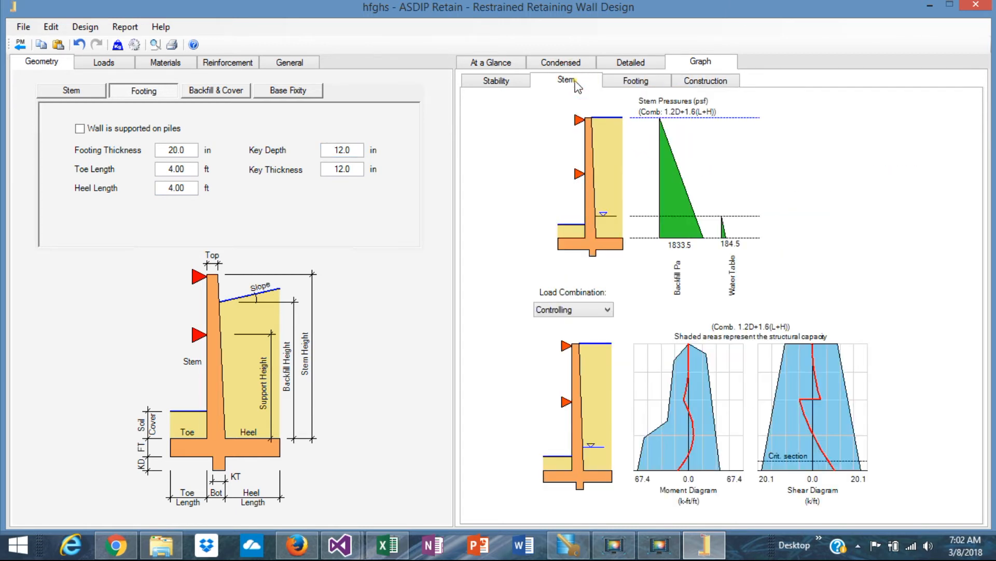
pyautogui.click(648, 82)
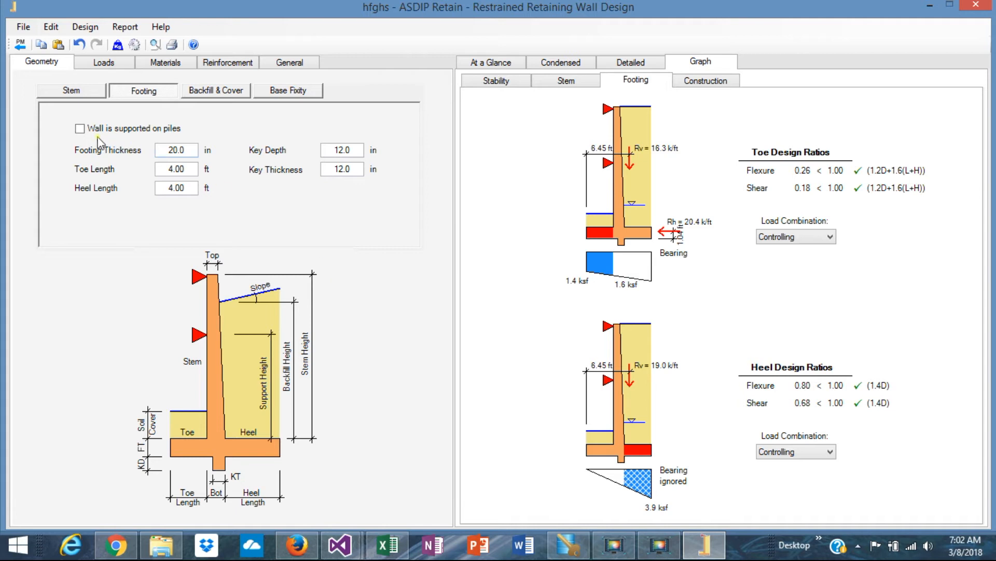
pyautogui.click(78, 129)
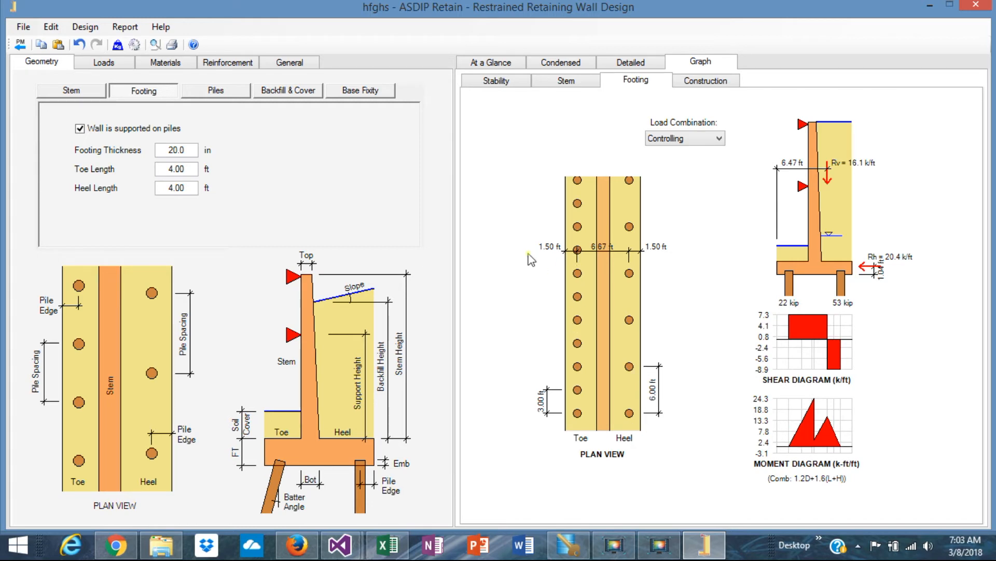
# - Return to the project manager, add a counterfort retaining wall calculation named sdhsdf, and open it
pyautogui.click(20, 46)
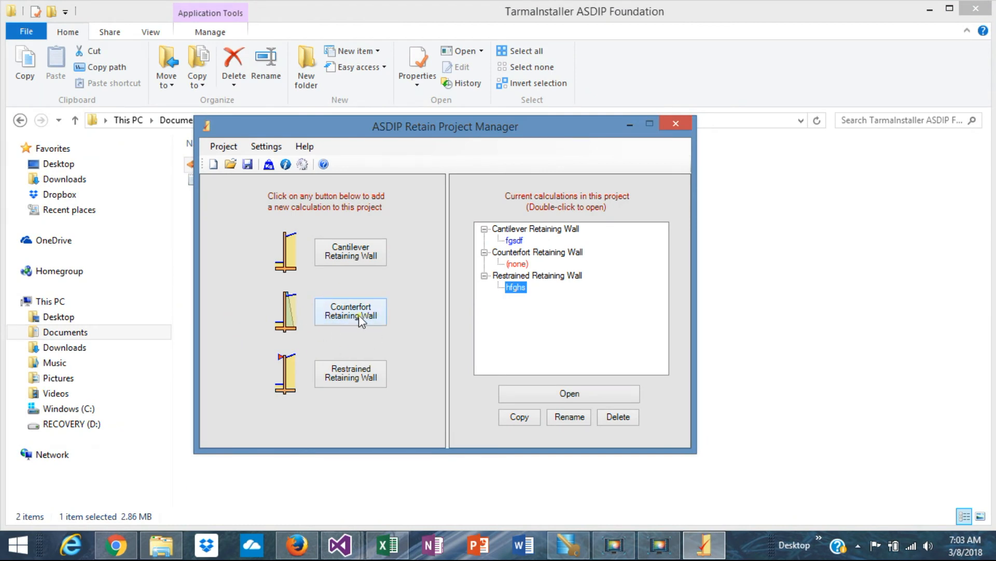
pyautogui.click(357, 317)
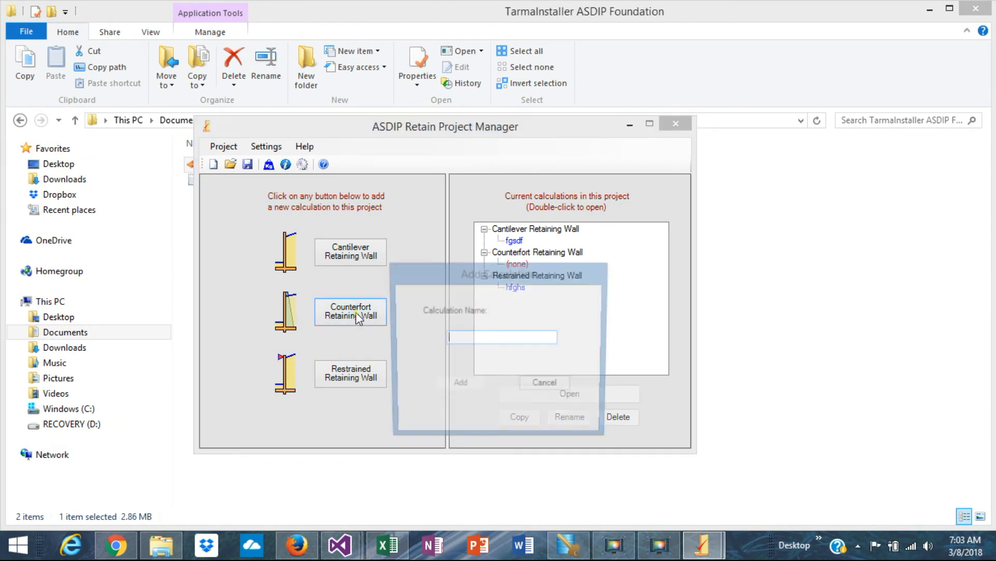
pyautogui.write('sdhsdf')
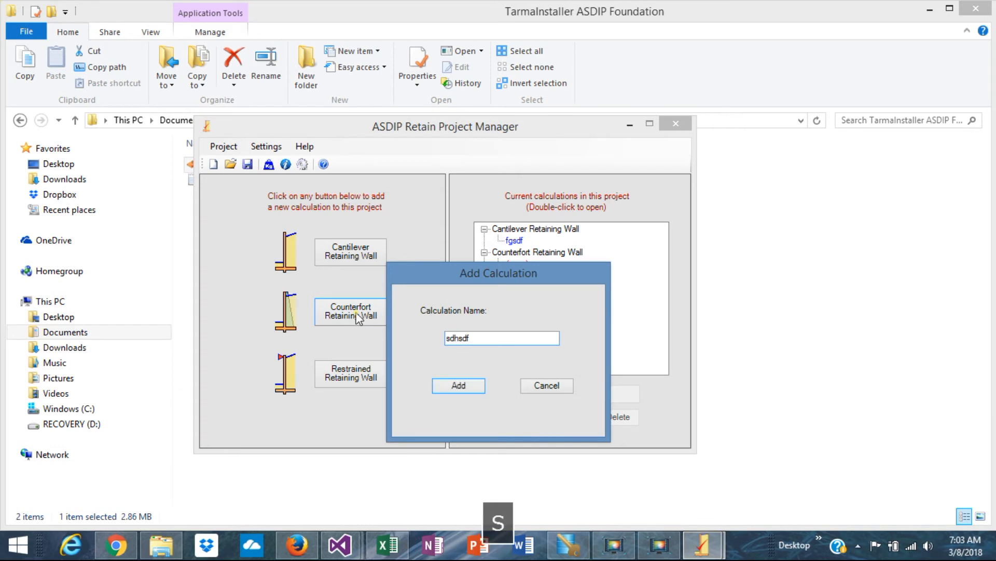
pyautogui.click(470, 387)
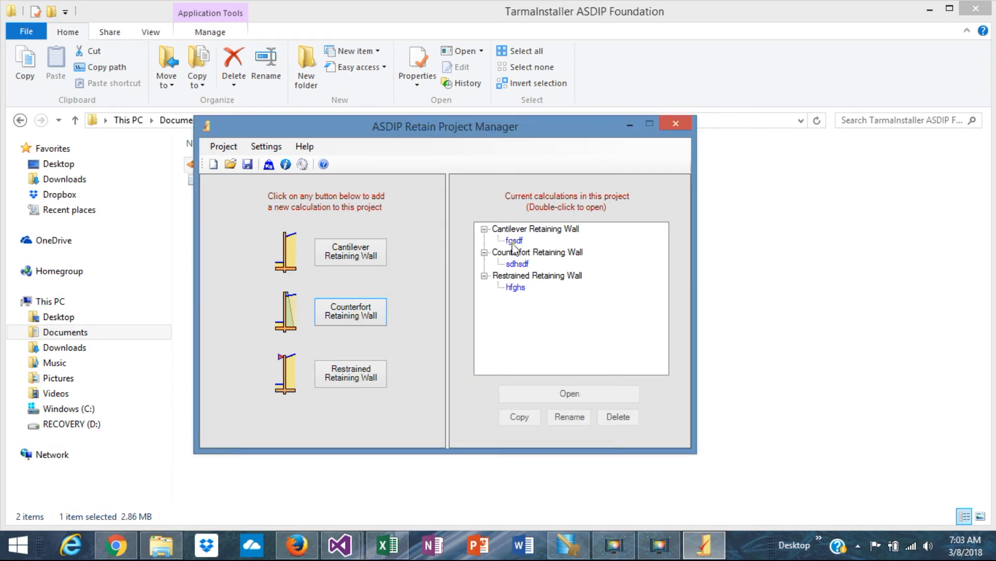
pyautogui.doubleClick(519, 264)
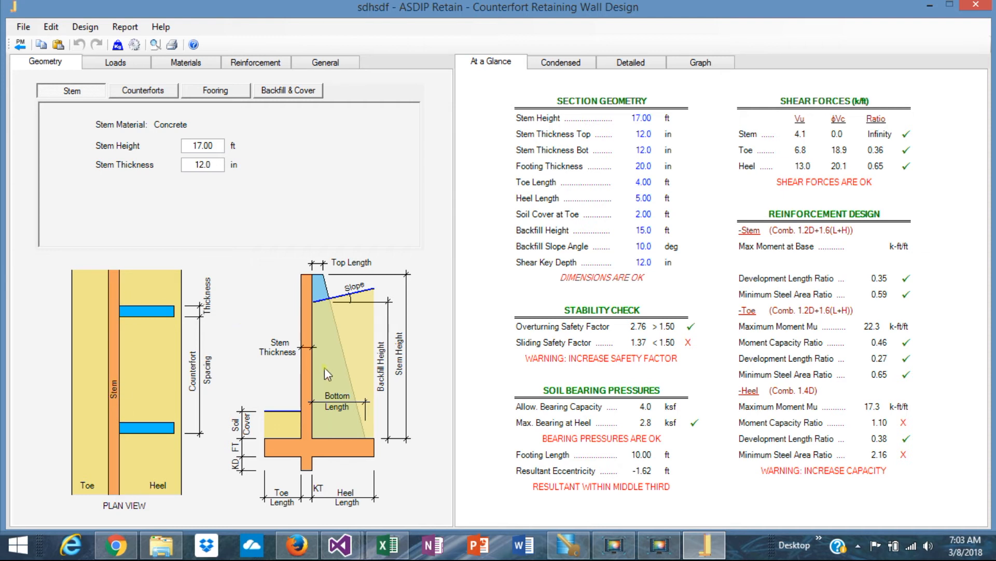
# - Review the counterfort, footing and backfill geometry inputs, comparing the wall with and without pile support
pyautogui.click(144, 91)
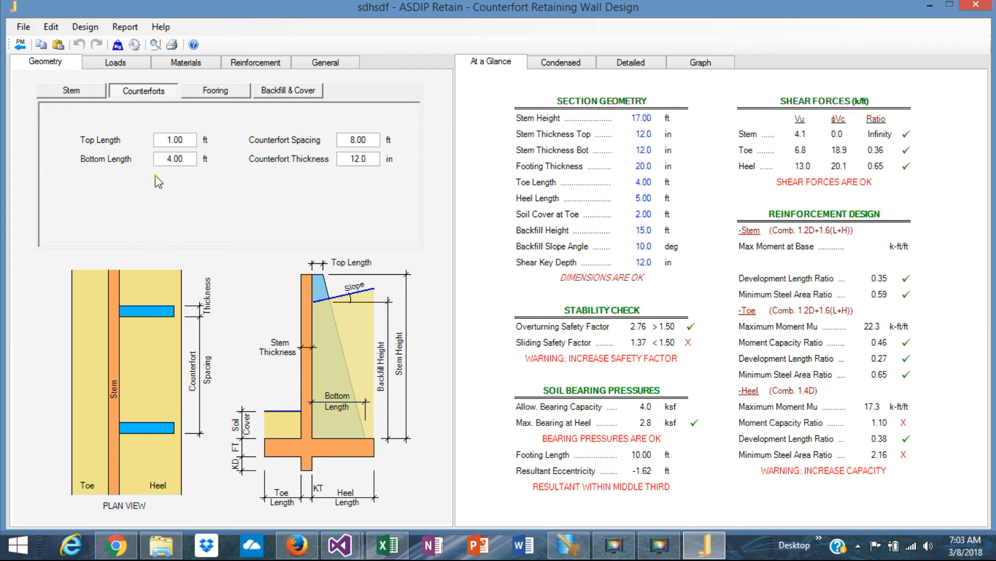
pyautogui.click(229, 94)
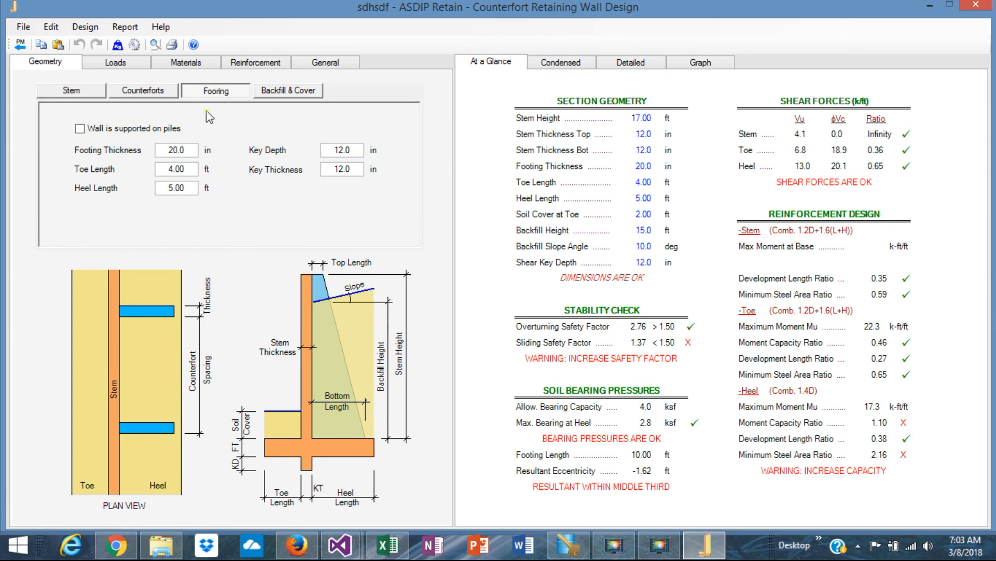
pyautogui.click(80, 129)
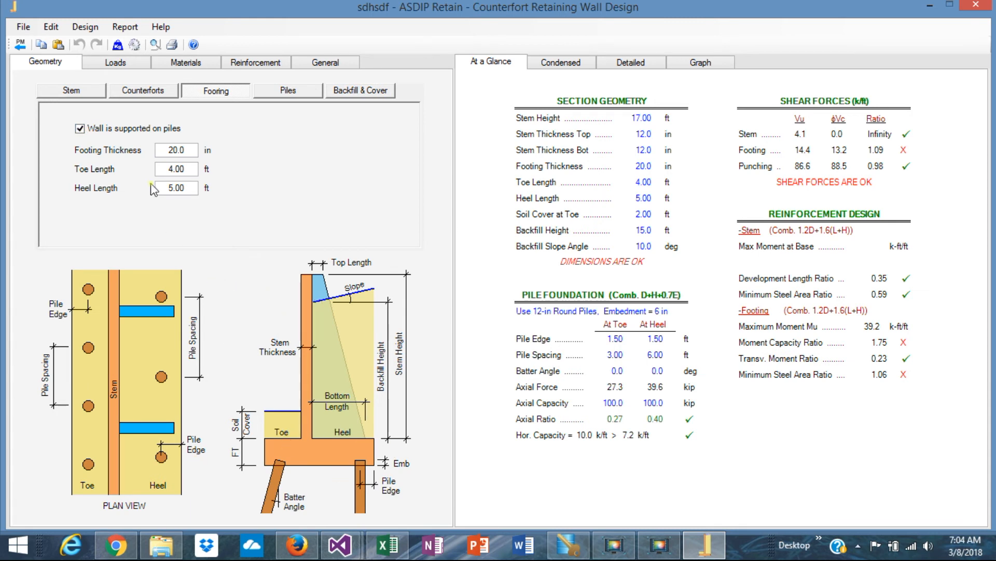
pyautogui.click(80, 130)
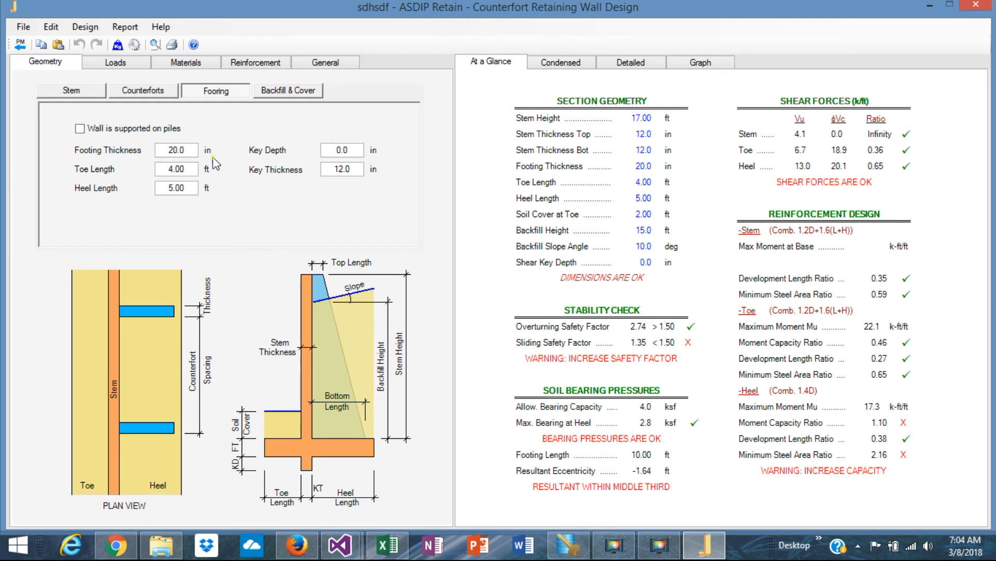
pyautogui.click(296, 95)
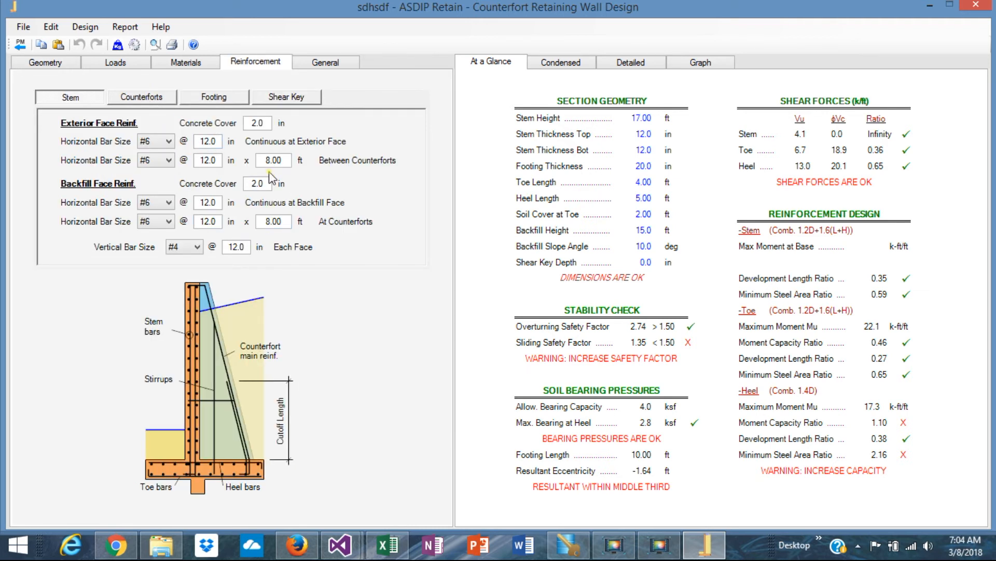
# - Review the reinforcement inputs for the counterforts, the footing and the shear key
pyautogui.click(148, 99)
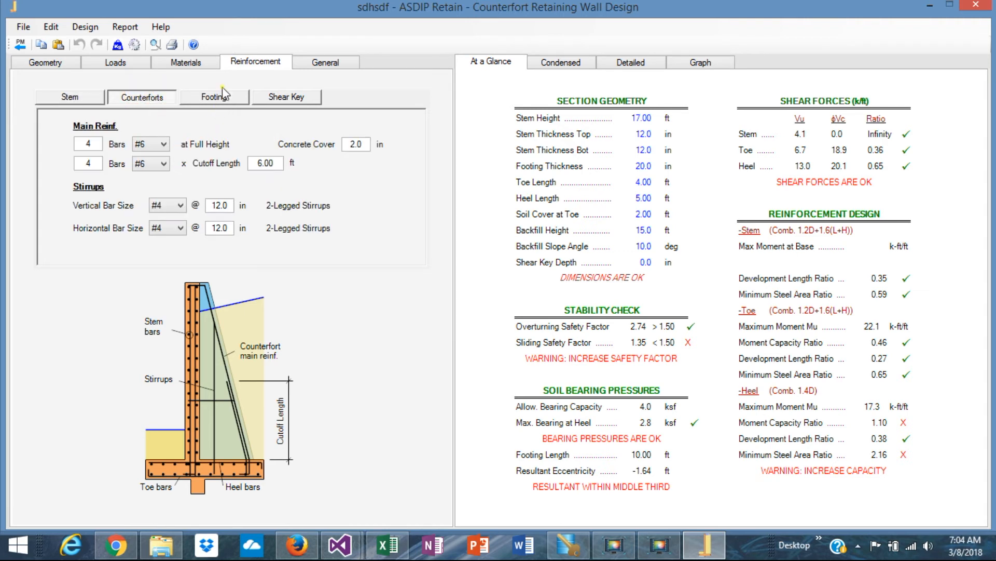
pyautogui.click(220, 104)
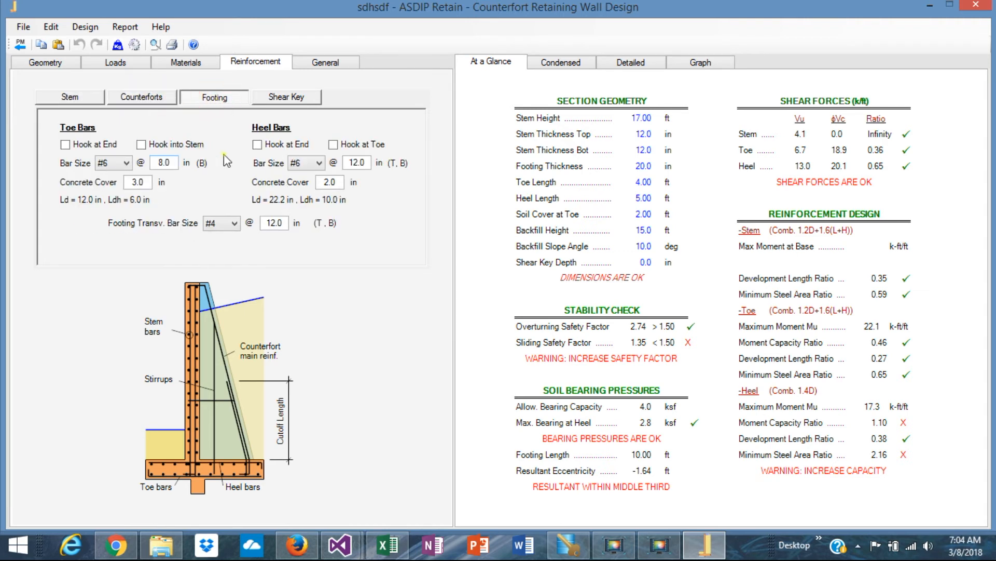
pyautogui.click(284, 99)
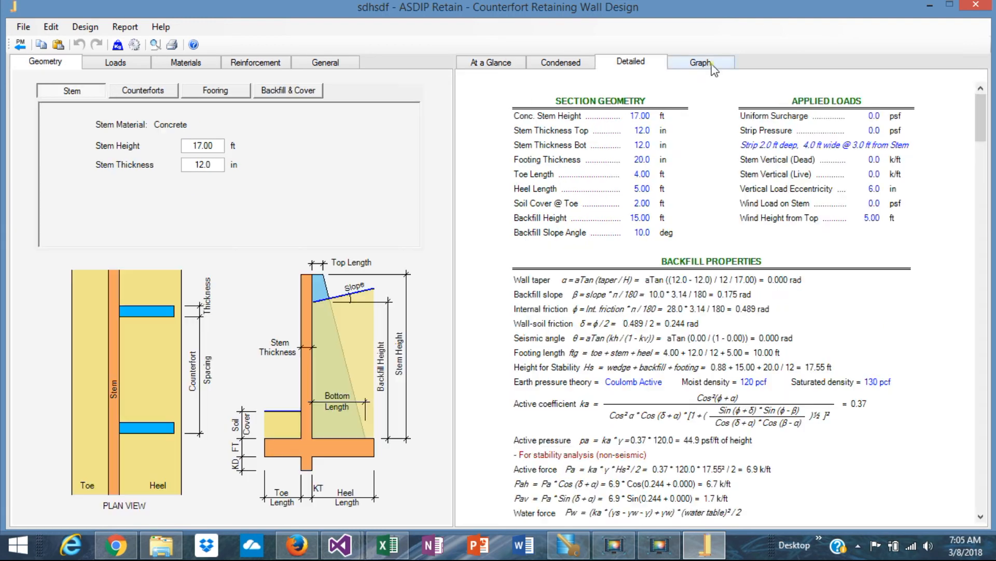
# - Examine the stability graph under the D+L+H+W load combination and the stem's pressure, shear and moment diagrams
pyautogui.click(701, 62)
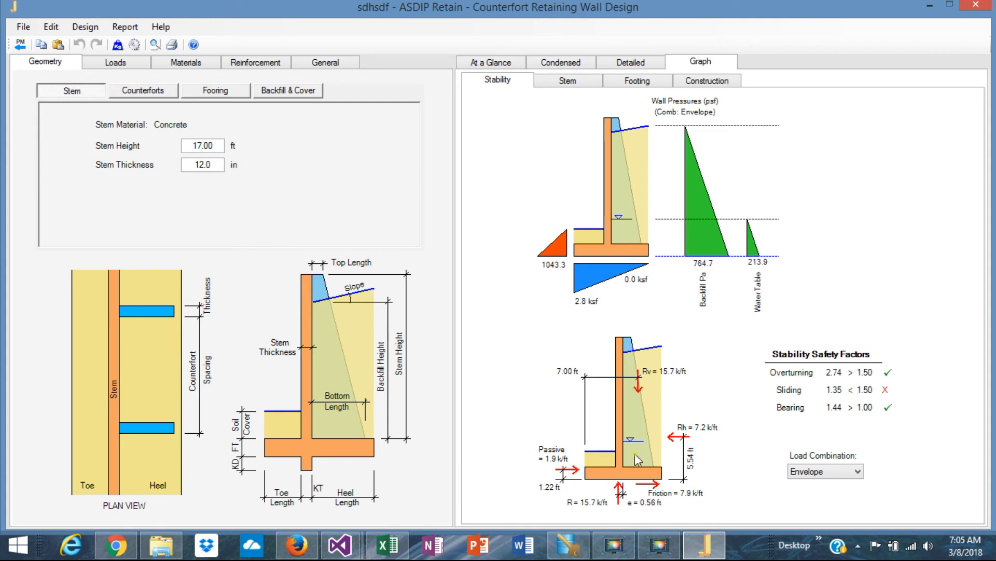
pyautogui.click(859, 472)
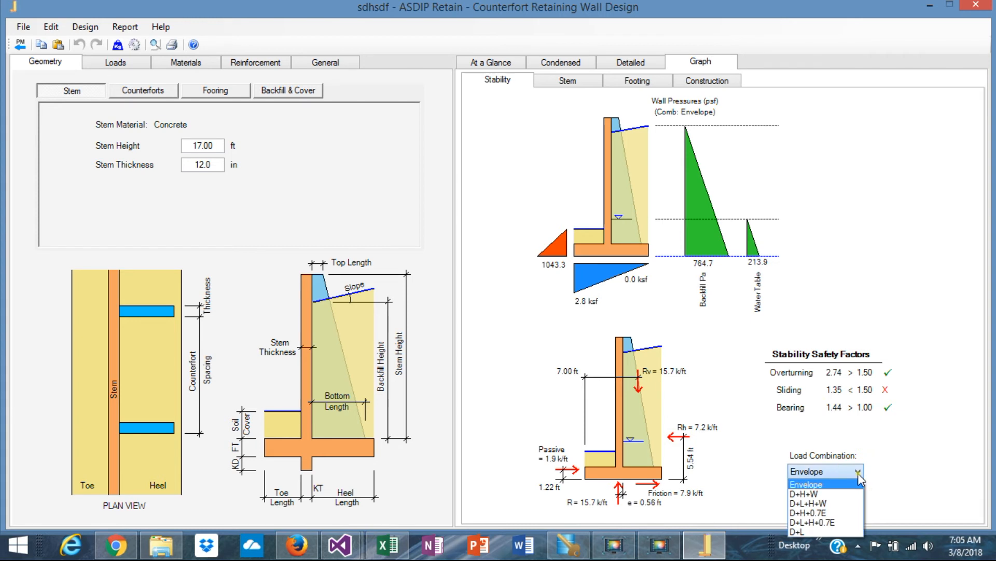
pyautogui.click(851, 503)
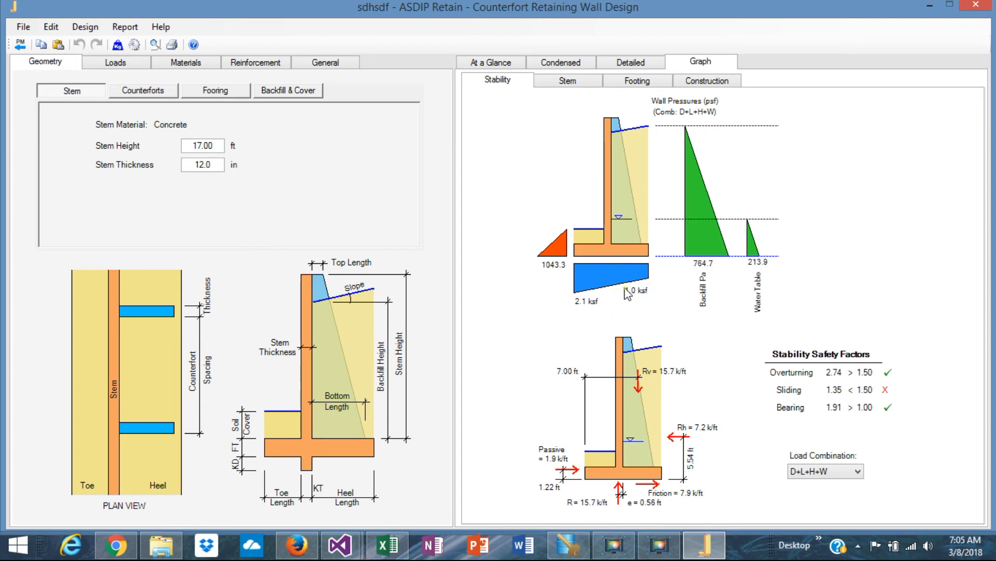
pyautogui.click(576, 83)
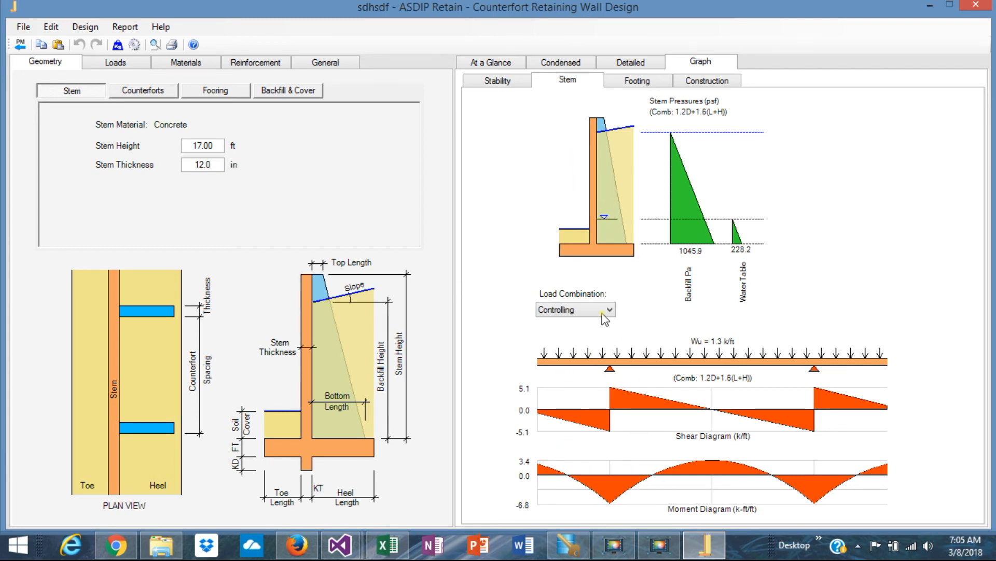
# - View the footing's plan and diagrams with the counterfort wall supported on piles, and return to the project manager
pyautogui.click(650, 80)
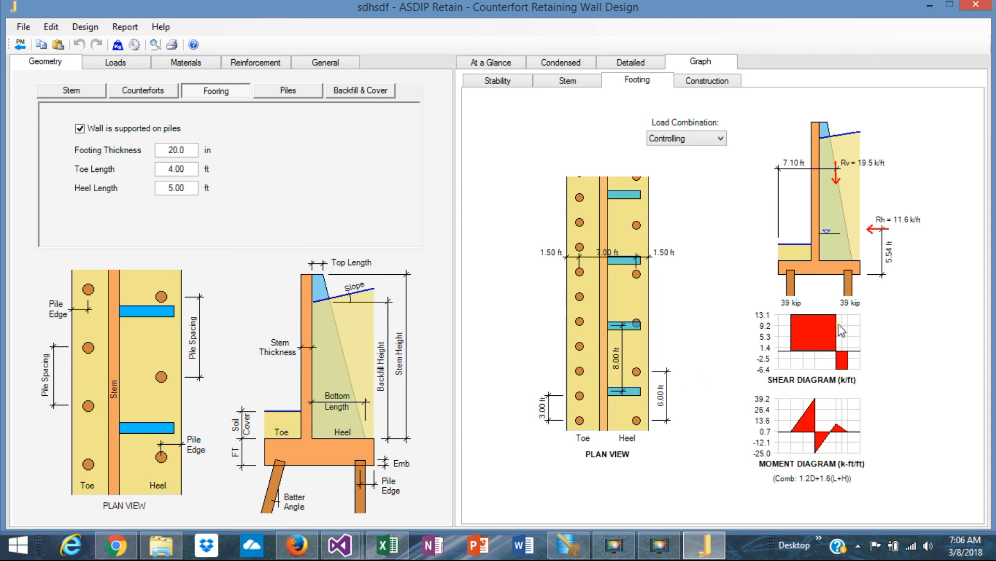
pyautogui.click(155, 90)
pyautogui.click(83, 91)
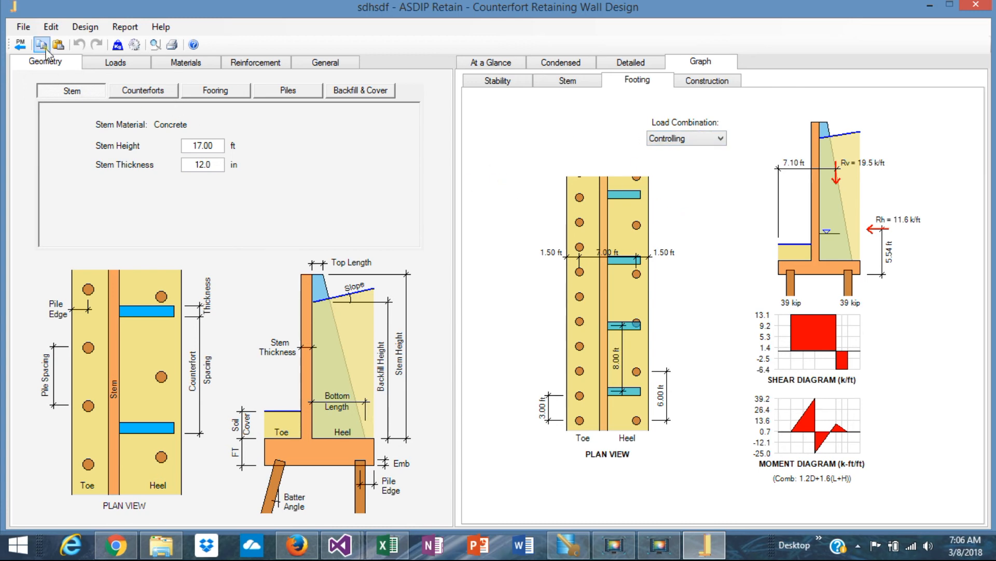
pyautogui.click(24, 47)
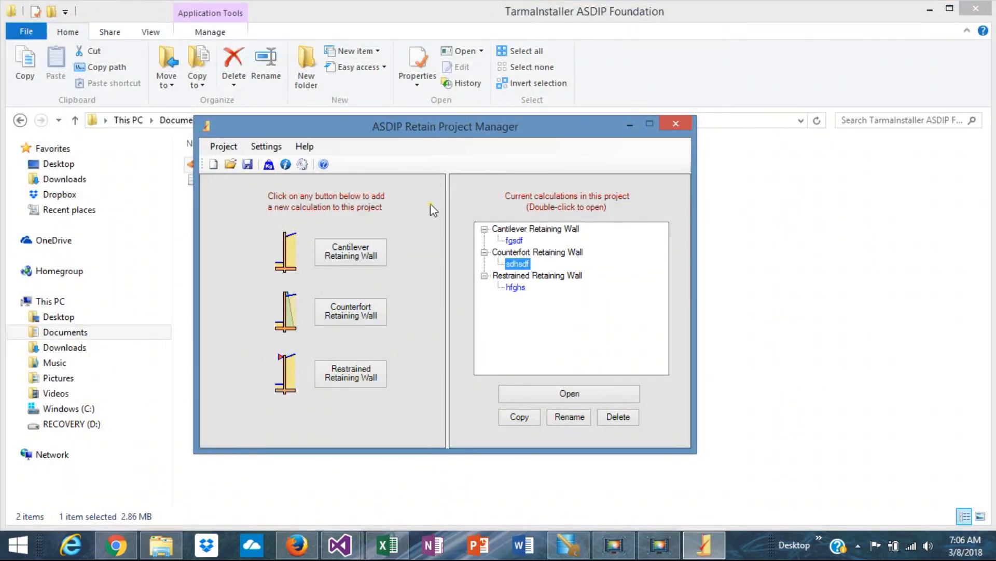